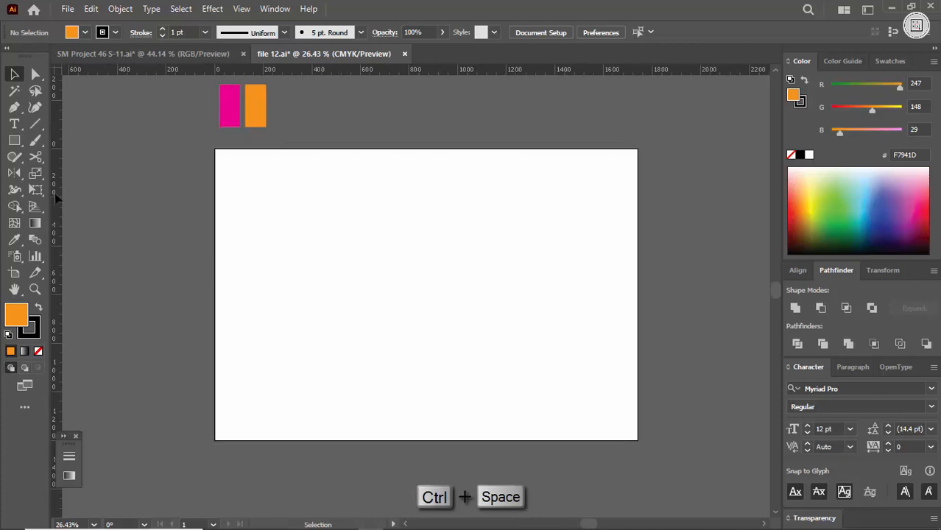
Draw an open wavy path with the Curvature tool, rising from outside the artboard's lower-left corner to just past its right edge
left_click(35, 107)
left_click(168, 449)
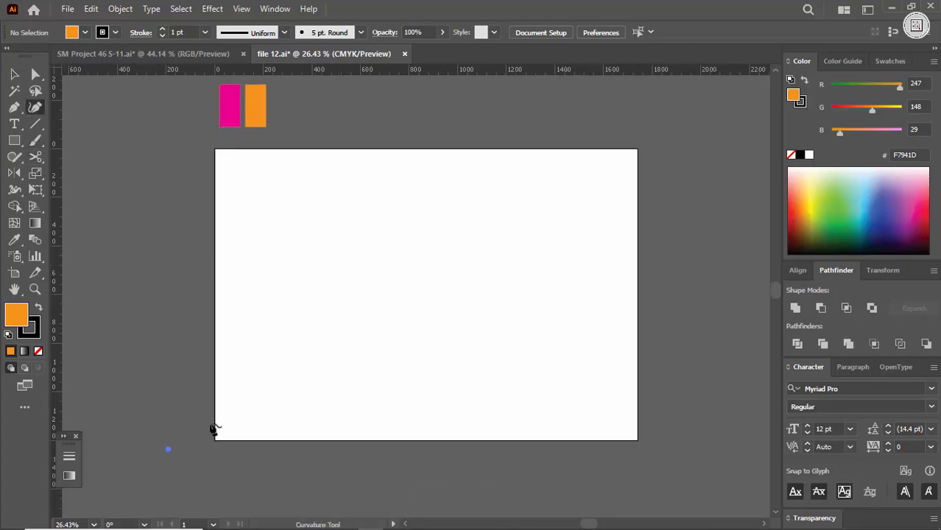
left_click(213, 430)
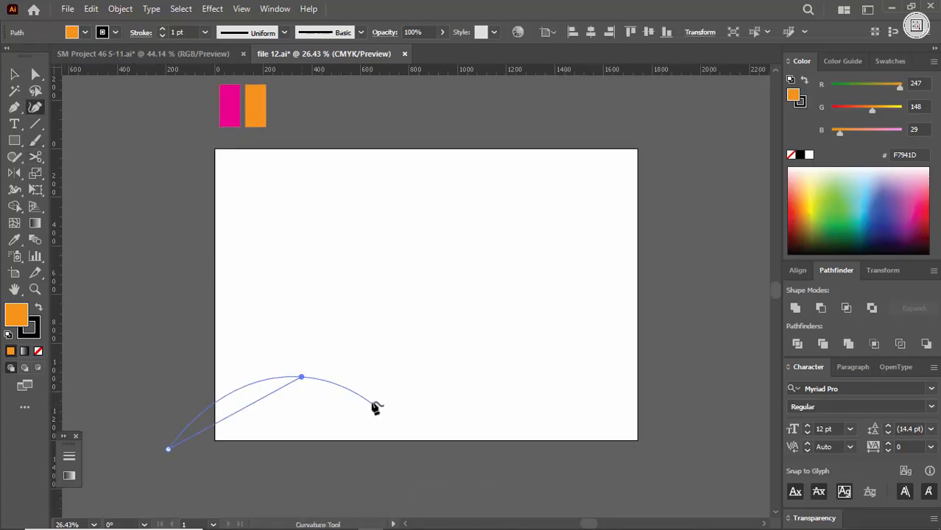
left_click(372, 401)
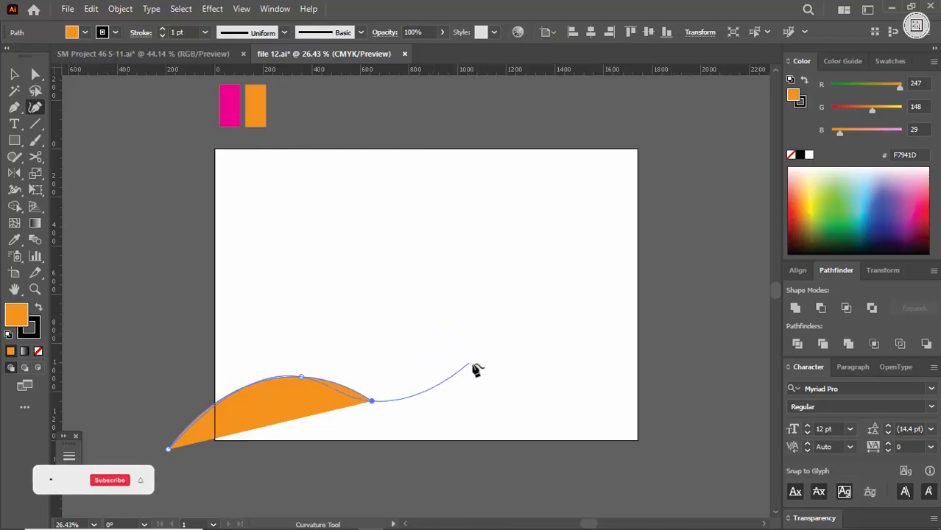
left_click(472, 366)
left_click(479, 275)
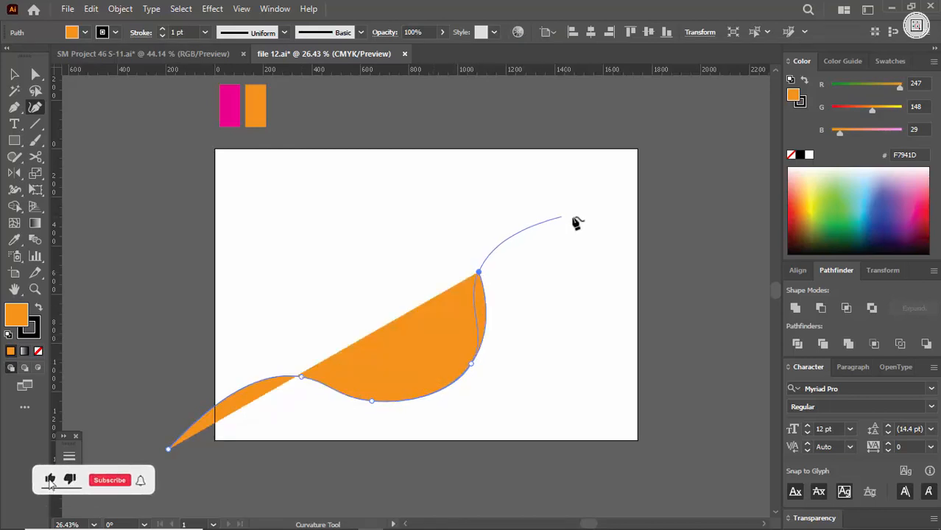
left_click(574, 238)
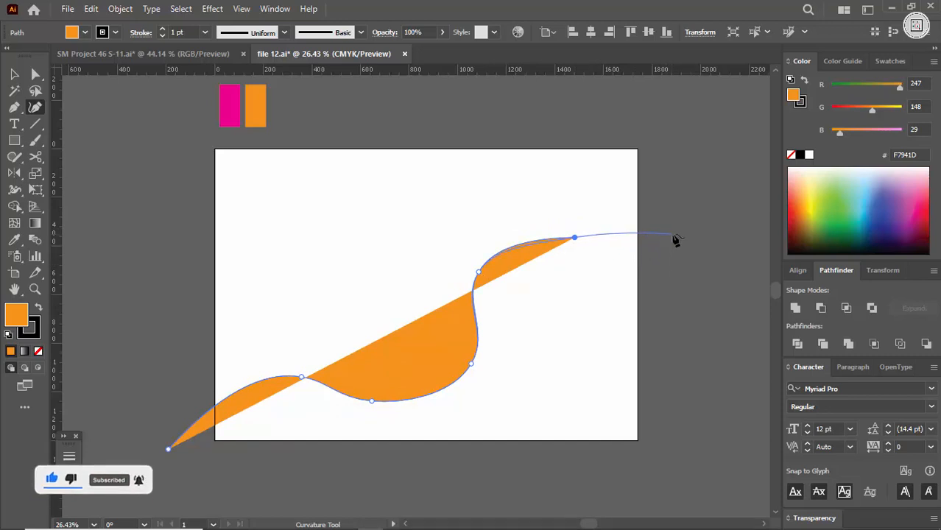
left_click(647, 291)
key("v")
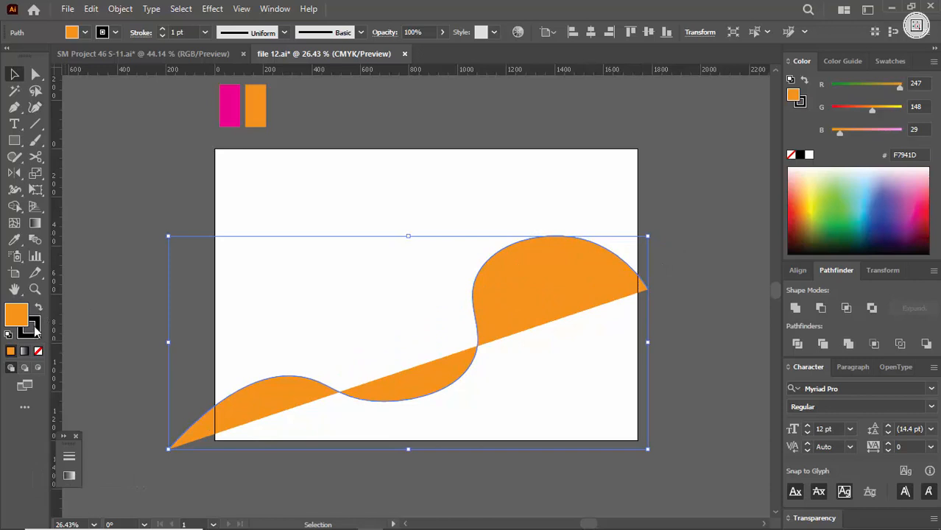
Remove the wavy path's fill and enlarge it toward the artboard's upper-right corner
left_click(39, 352)
left_click_drag(473, 210, 552, 274)
left_click_drag(648, 236, 679, 177)
left_click_drag(584, 292, 440, 262)
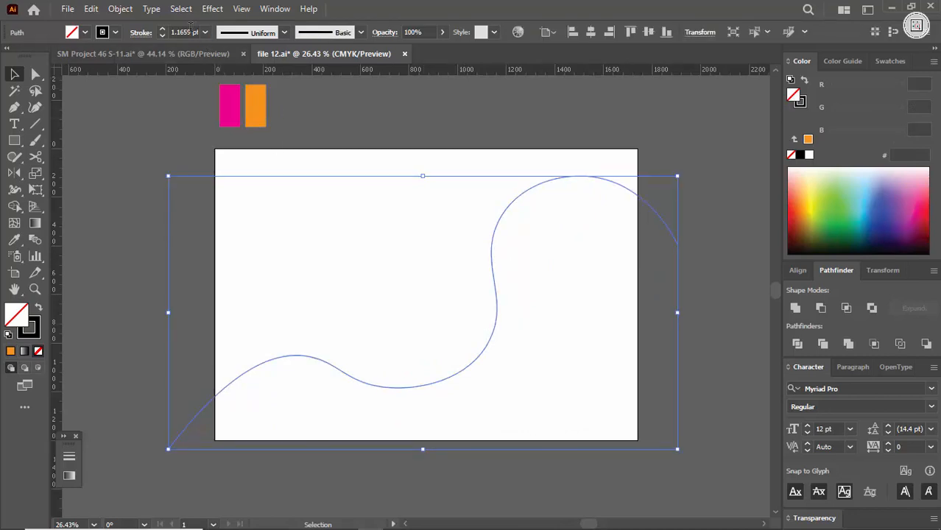
Set the curve's stroke weight to 4 pt, then reduce its height from below and shift it slightly down
type("4")
key("Return")
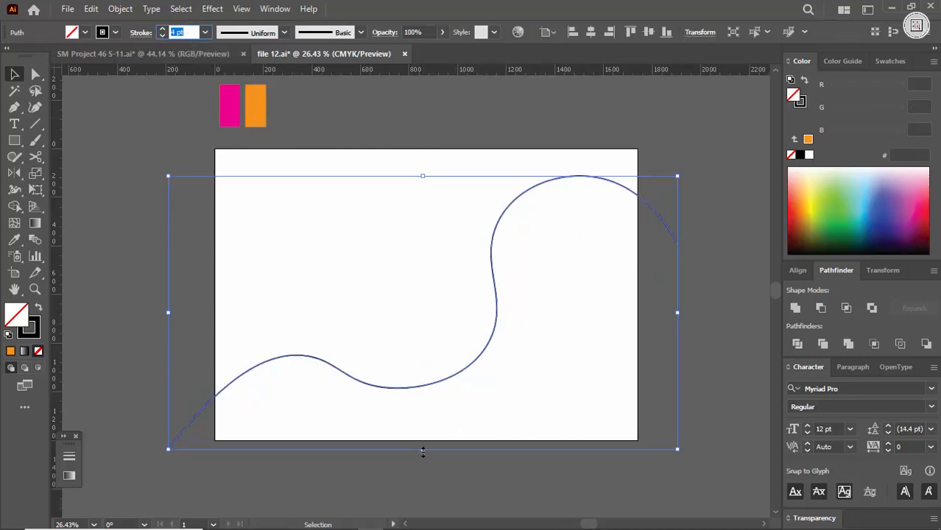
left_click_drag(423, 453, 408, 386)
left_click(405, 411)
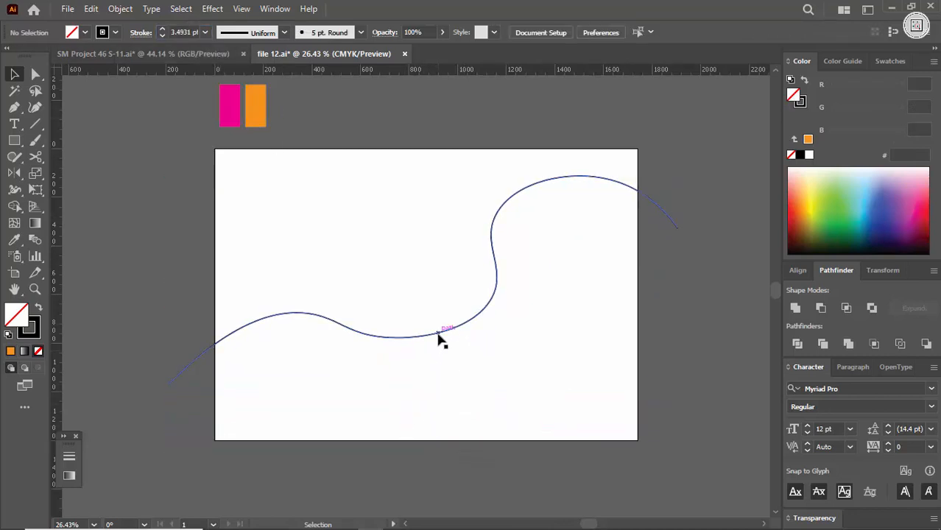
left_click_drag(439, 339, 441, 364)
Create a reflected copy of the curve across the horizontal axis
right_click(443, 346)
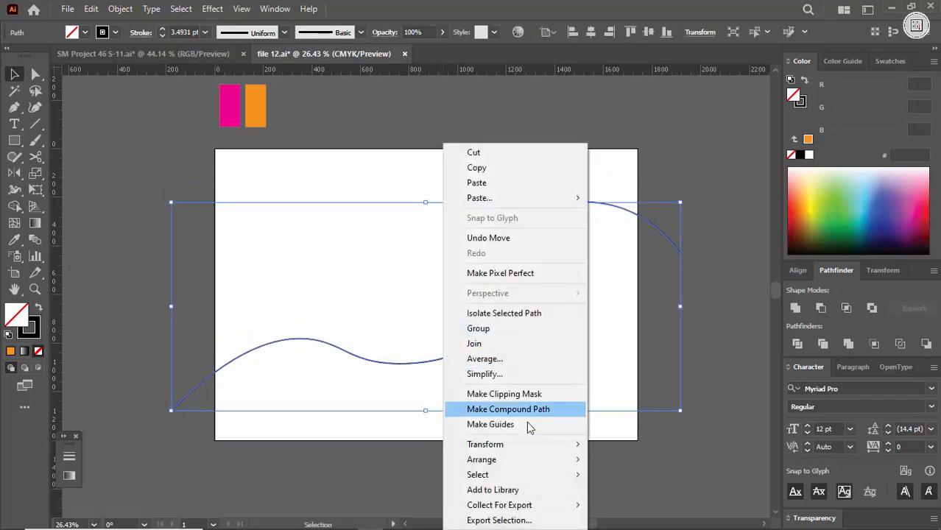
mouse_move(525, 445)
left_click(626, 372)
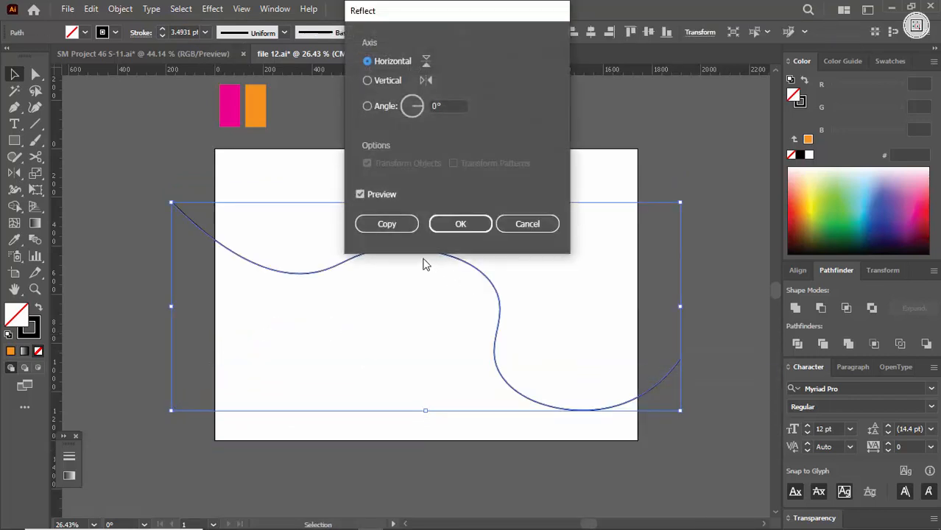
left_click(386, 224)
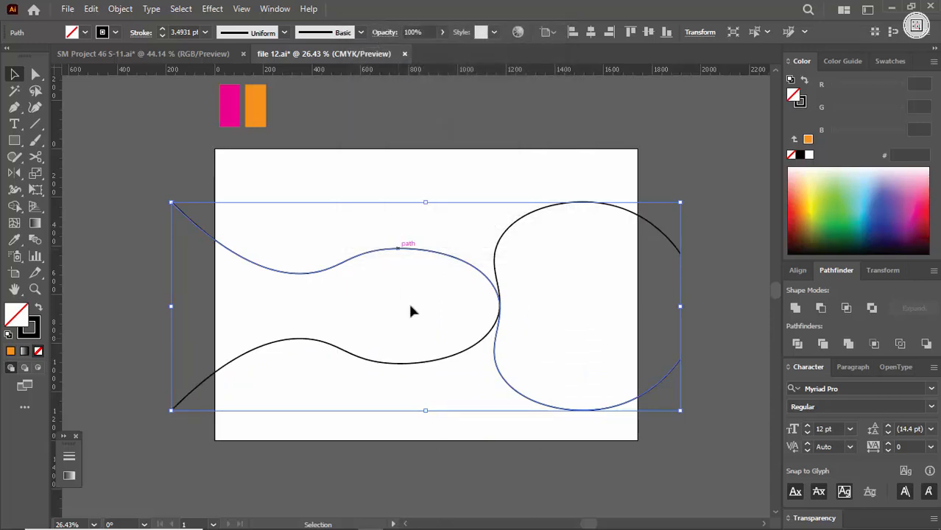
left_click(583, 318)
Rotate the reflected copy so it runs diagonally from the artboard's lower-left to its upper-right corner
left_click(413, 248)
left_click_drag(681, 418, 625, 179)
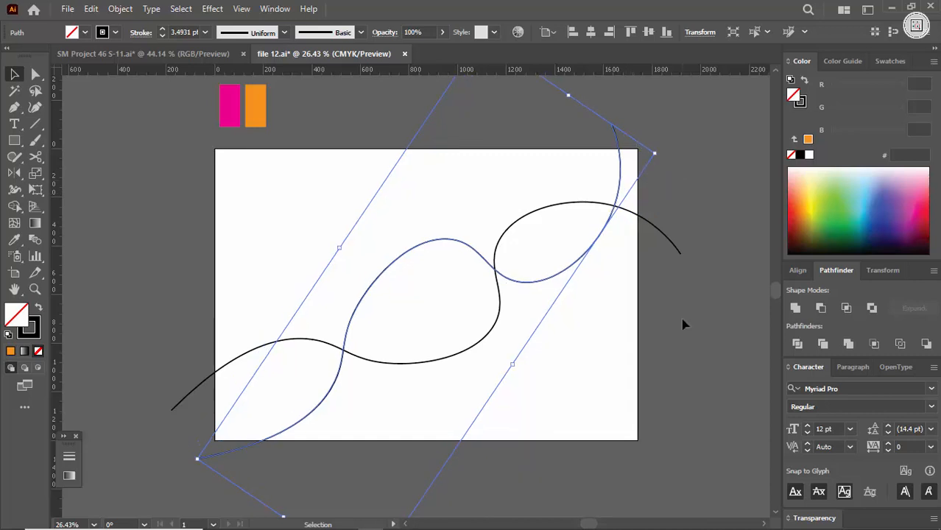
left_click(606, 311)
Reposition the rotated curve slightly up and to the right so it weaves evenly across the original wave
left_click(473, 349)
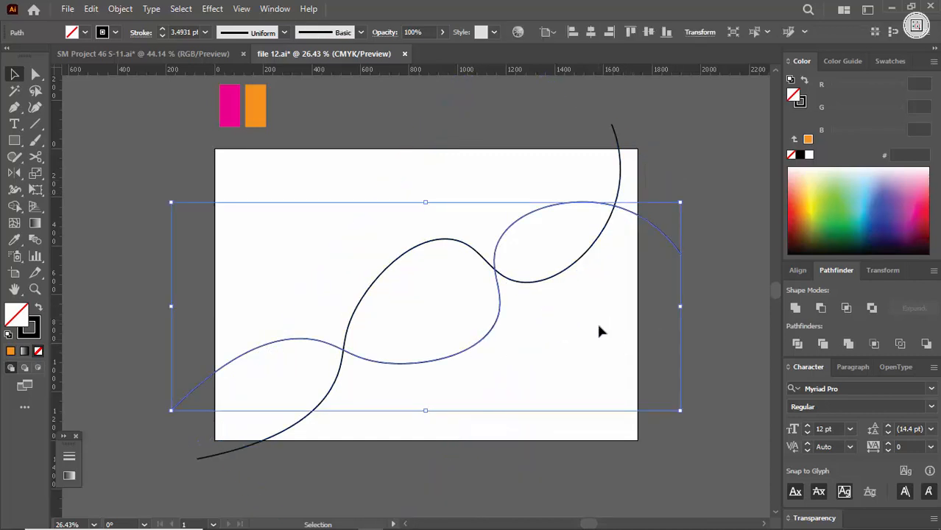
left_click(599, 331)
left_click_drag(389, 269, 362, 279)
left_click(556, 333)
left_click_drag(553, 289, 590, 286)
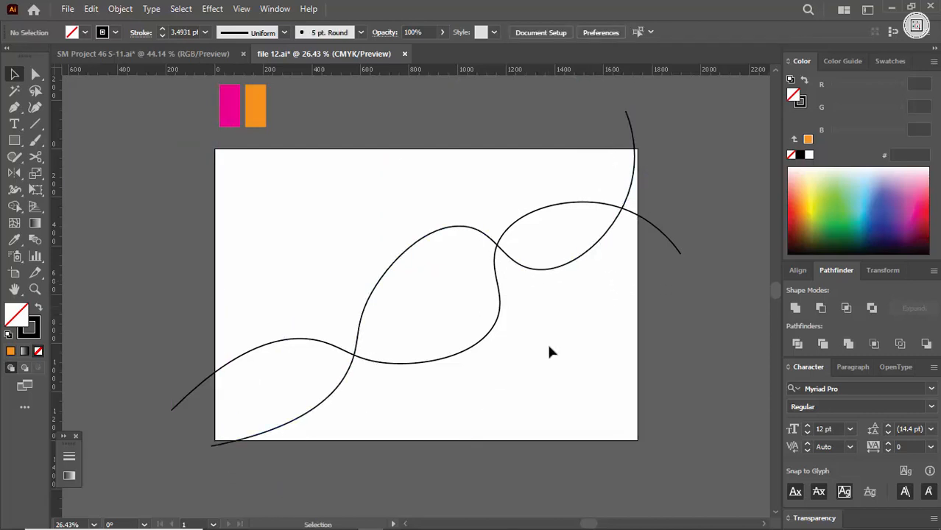
Sample the orange rectangle with the Eyedropper onto the original wavy curve
left_click(261, 356)
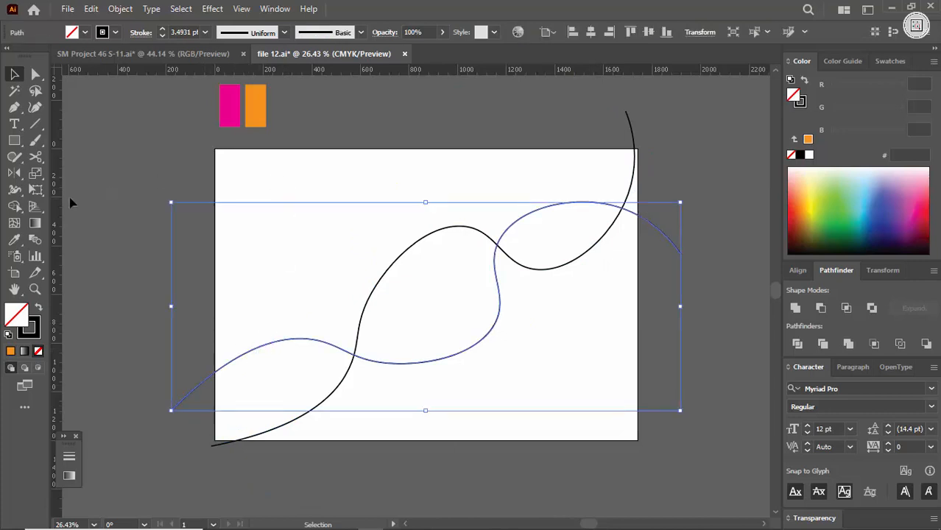
left_click(33, 331)
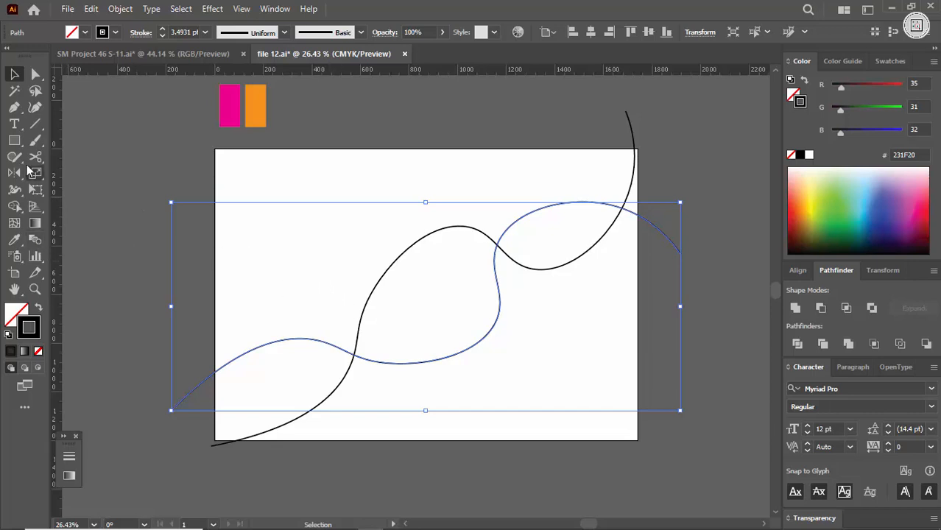
left_click(14, 242)
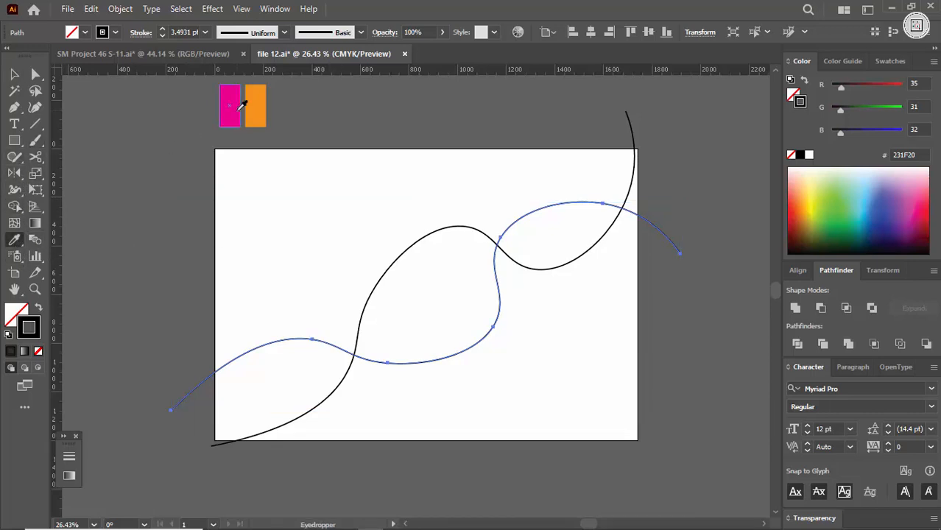
left_click(260, 102)
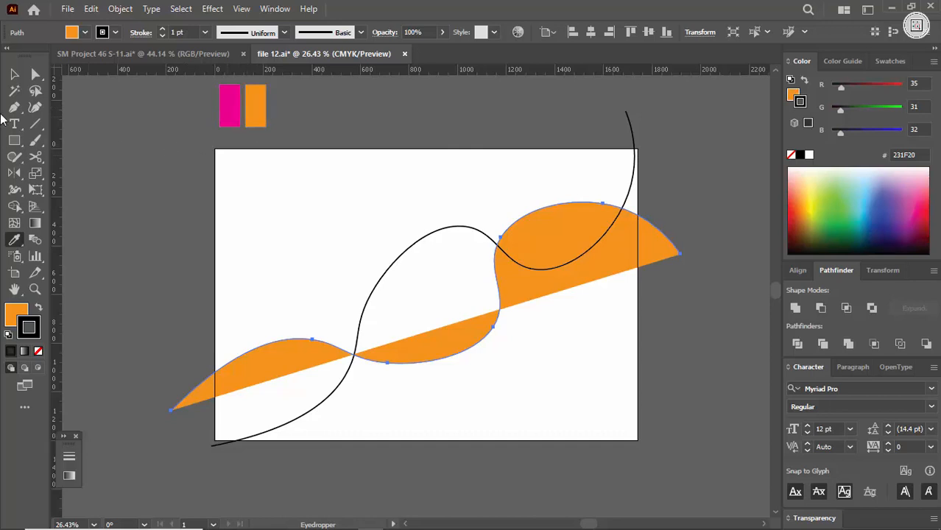
key("v")
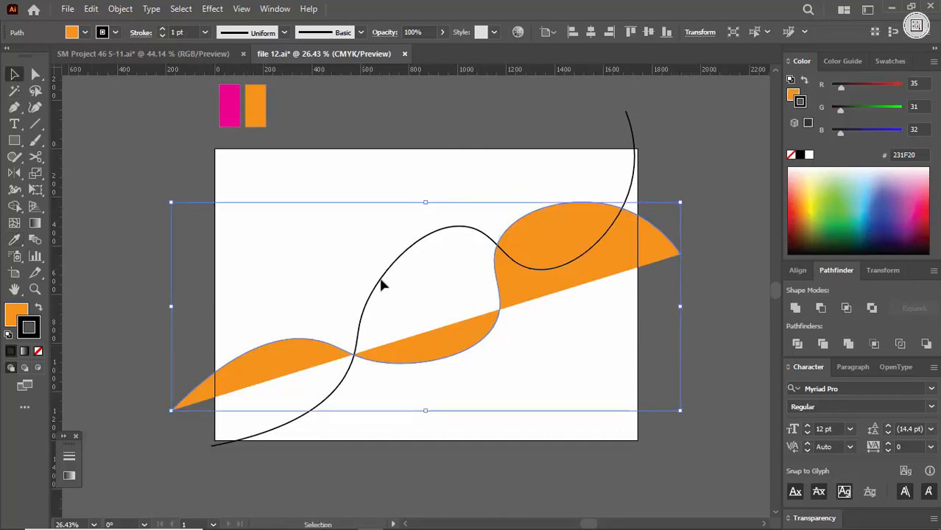
Sample the magenta rectangle with the Eyedropper onto the rotated curve
left_click(381, 284)
left_click(14, 243)
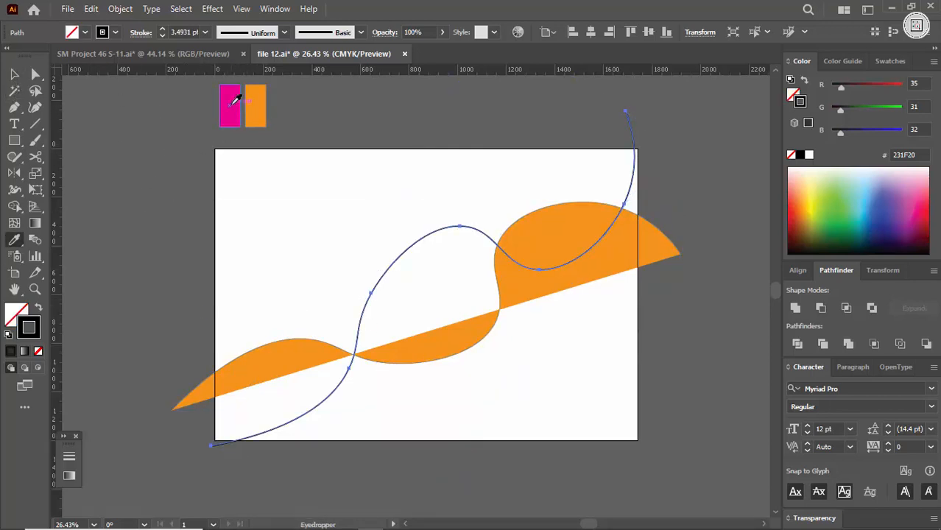
left_click(231, 100)
left_click(14, 75)
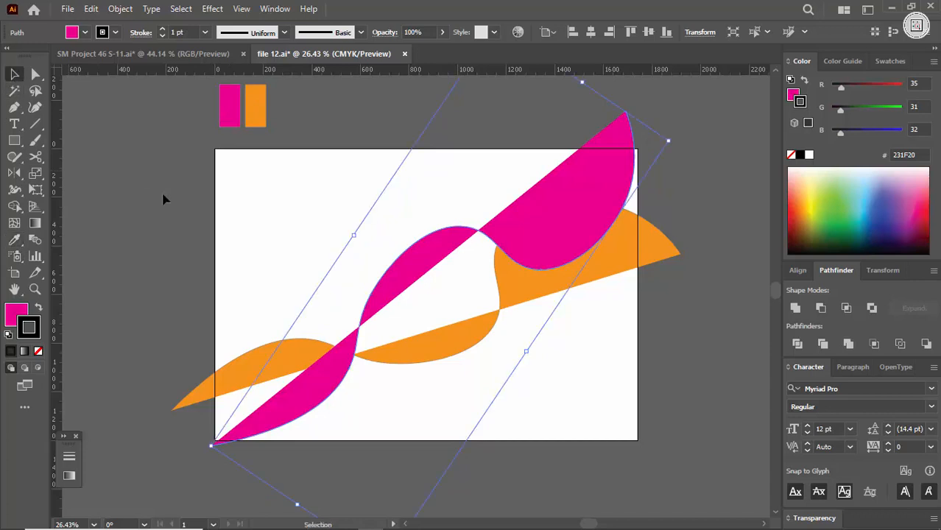
left_click(296, 251)
left_click_drag(305, 278, 401, 359)
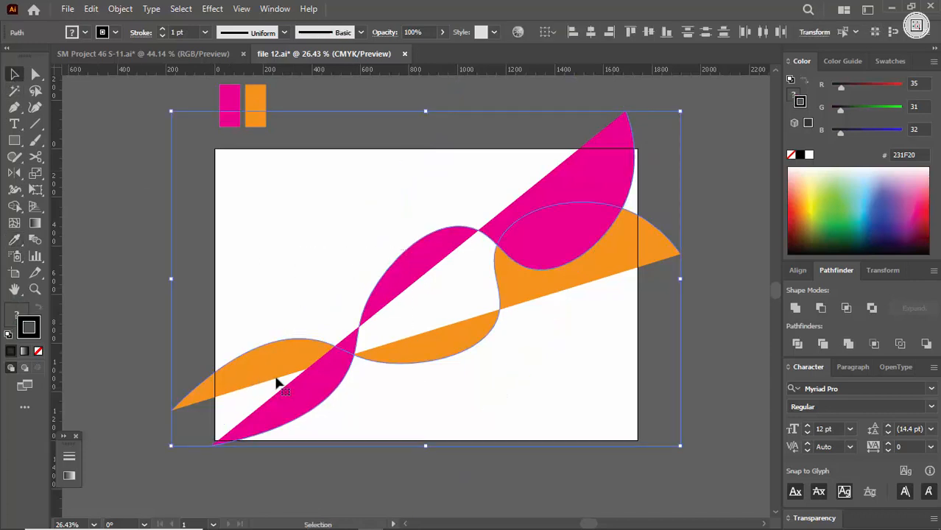
left_click(210, 327)
Swap the rotated curve's fill and stroke so its outline is magenta, and remove the fill
left_click(414, 273)
left_click(38, 310)
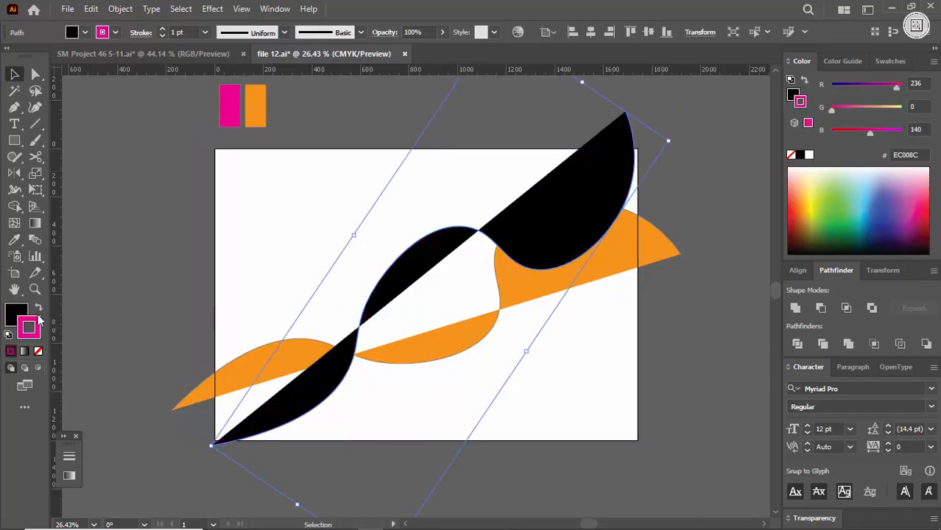
left_click(39, 352)
left_click(318, 262)
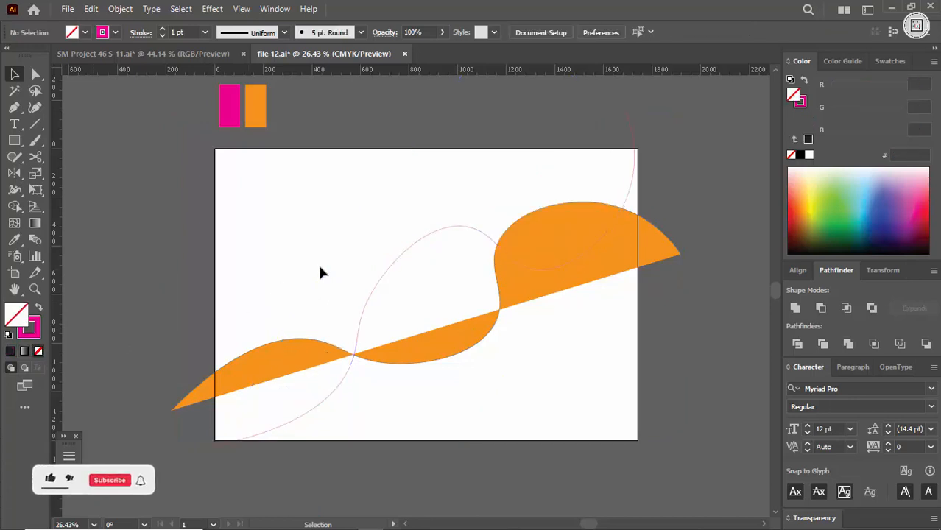
Swap the original wave's fill and stroke so its outline is orange, and remove the fill
left_click(405, 333)
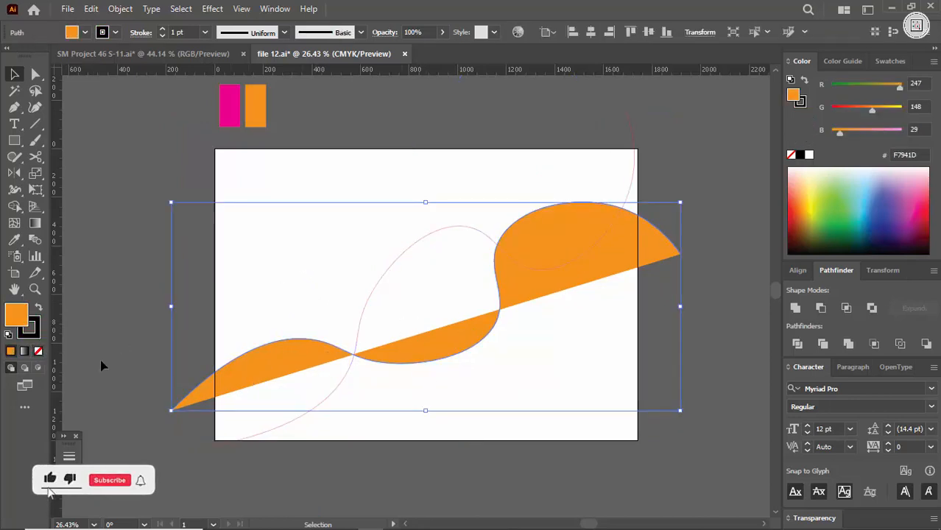
left_click(38, 310)
left_click(38, 352)
Set the stroke weight of both curves to 3 pt
left_click_drag(311, 267, 409, 413)
scroll(192, 31, "up", 3)
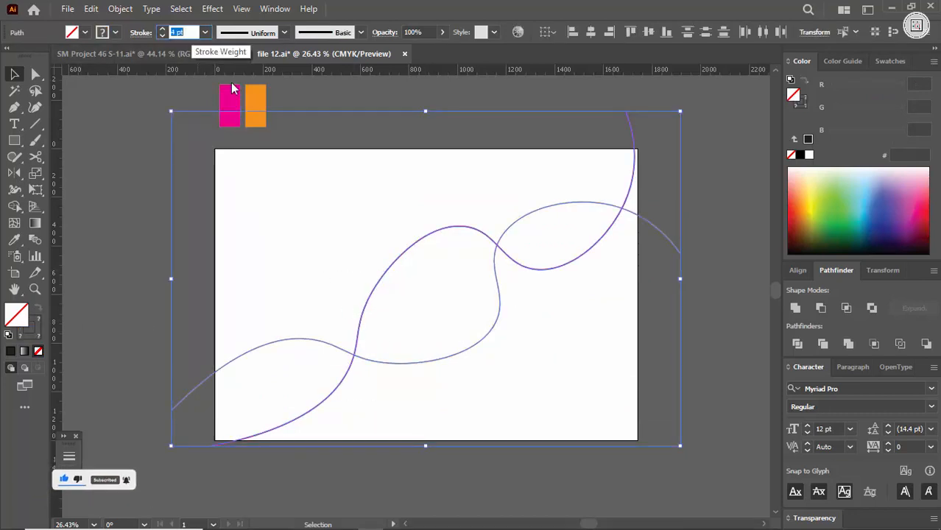
left_click(335, 217)
left_click_drag(369, 385, 459, 380, "ctrl+space")
left_click_drag(324, 306, 348, 369)
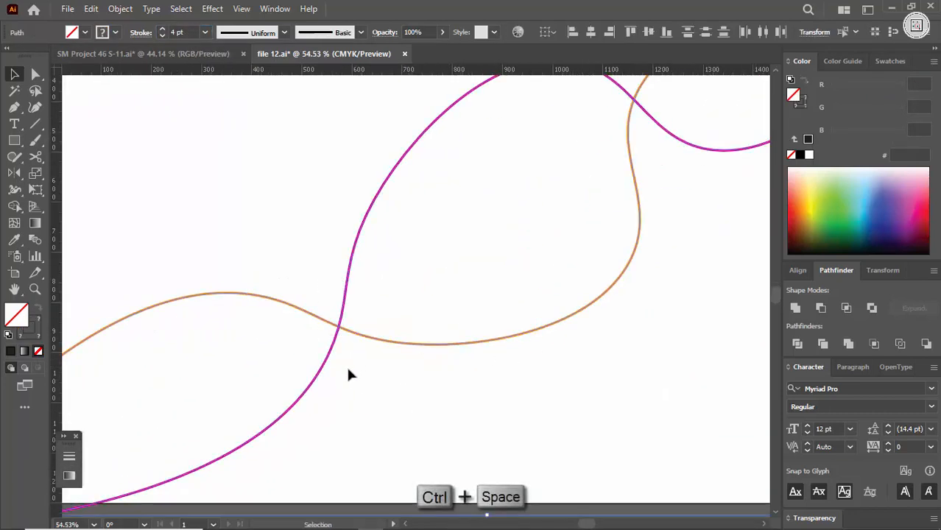
left_click(189, 33)
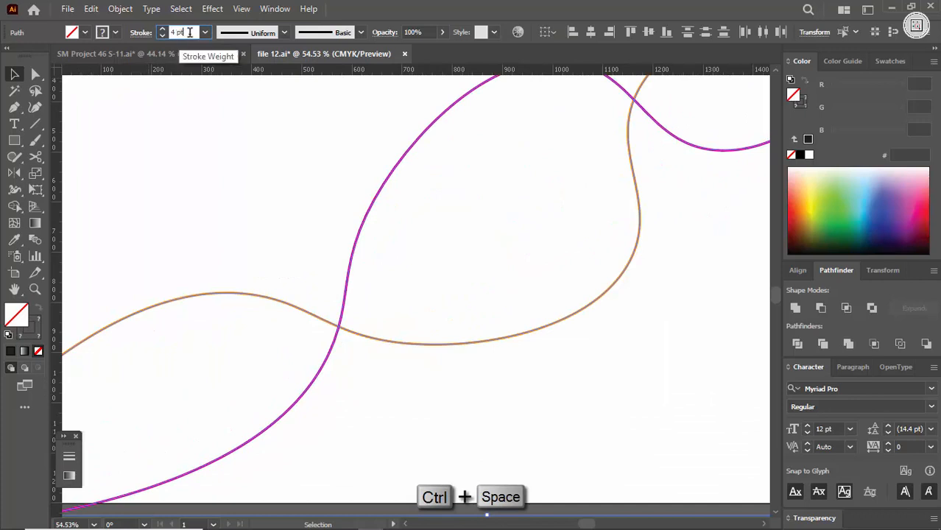
scroll(190, 33, "down", 1)
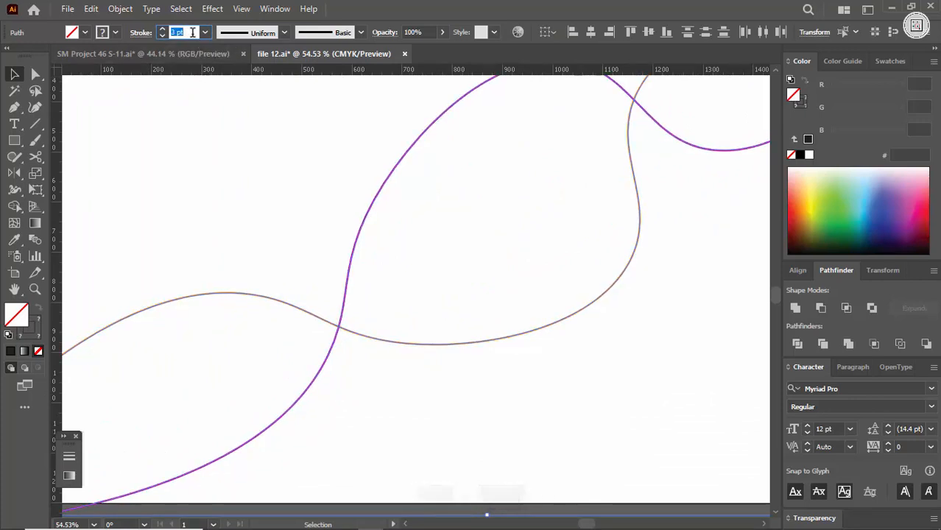
left_click(408, 180)
Select the orange and magenta curves together and make a blend between them
left_click_drag(408, 181, 421, 252, "ctrl+space")
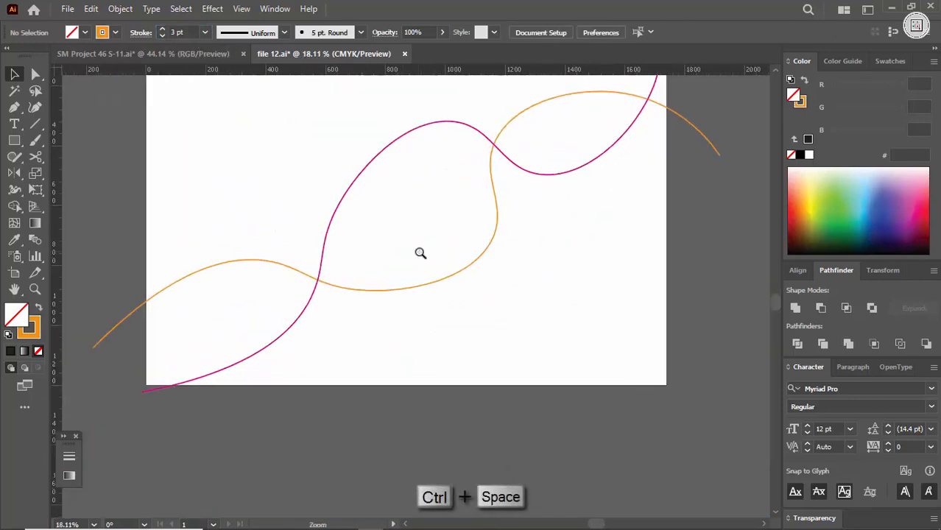
left_click_drag(83, 409, 236, 309, "space")
left_click_drag(126, 242, 245, 411)
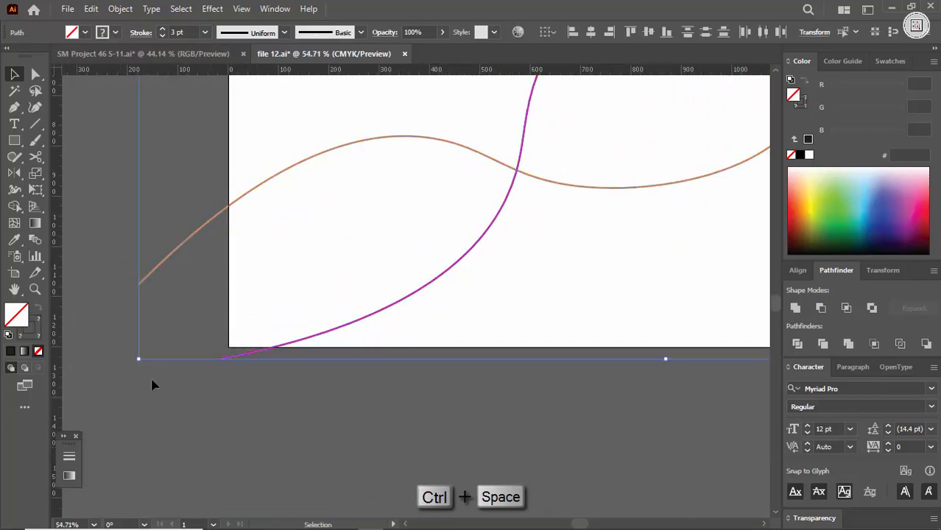
key("w")
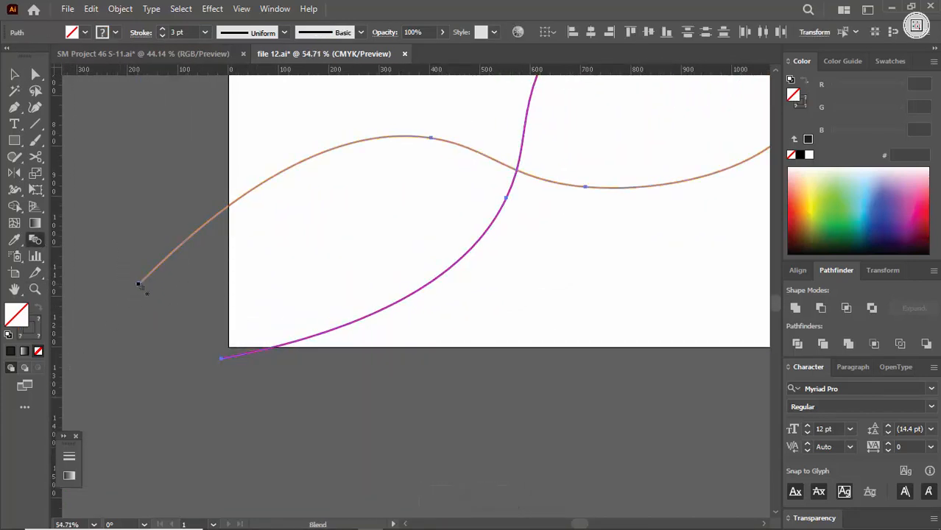
key("v")
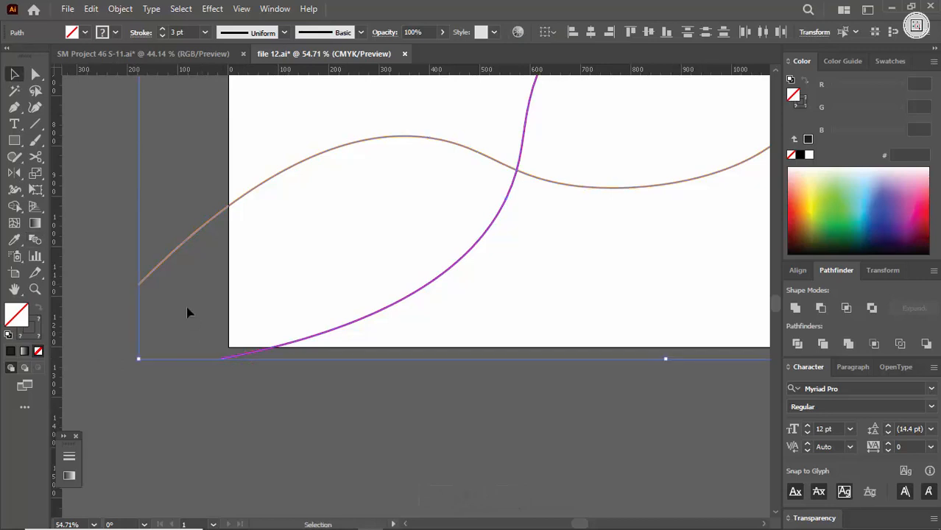
left_click_drag(156, 201, 271, 422)
left_click(122, 9)
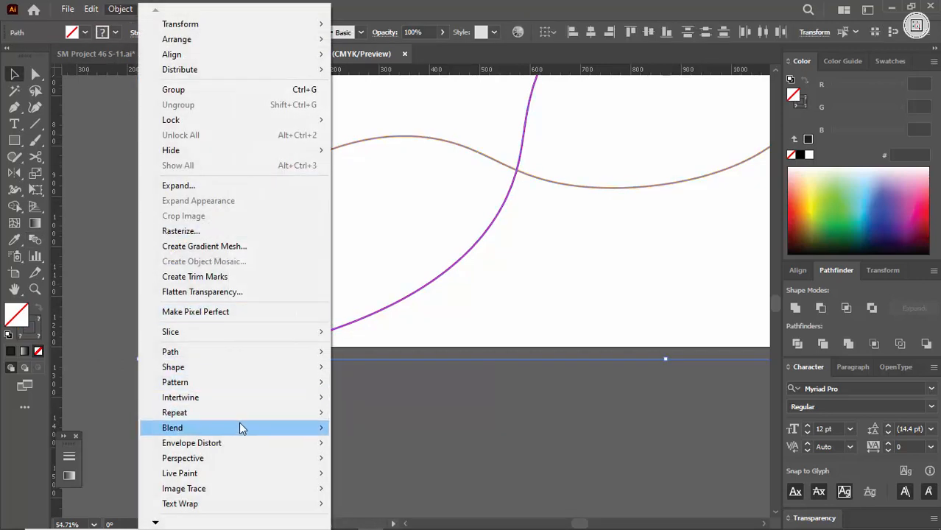
mouse_move(242, 428)
left_click(381, 322)
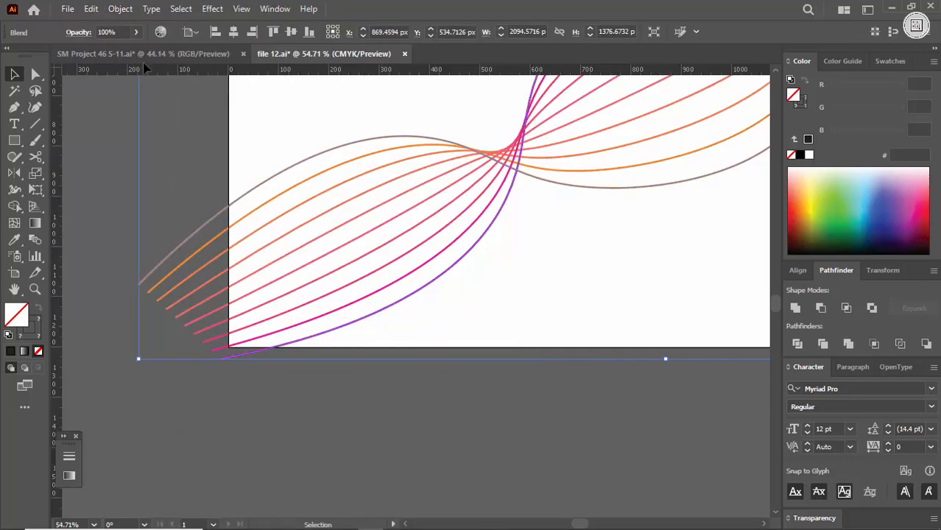
Set the blend's spacing to 500 specified steps, preview it and apply the options
left_click(124, 9)
mouse_move(196, 432)
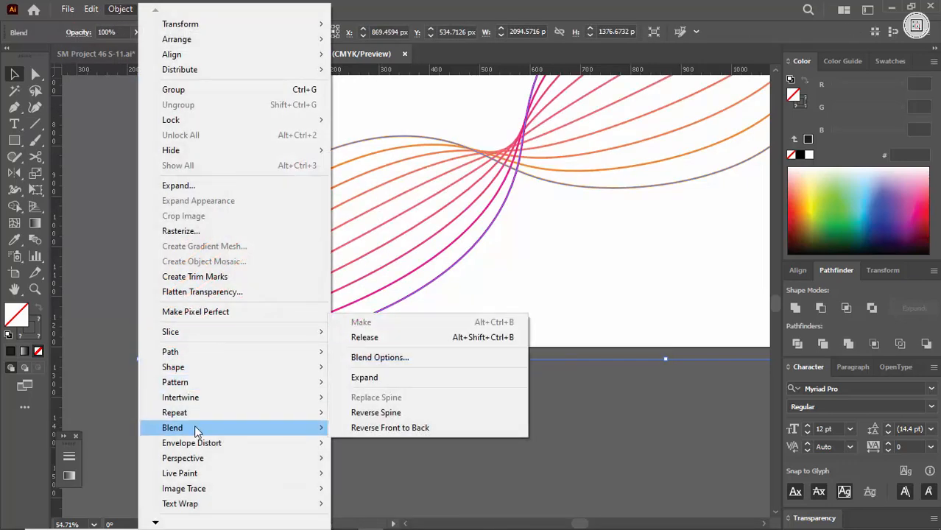
left_click(381, 359)
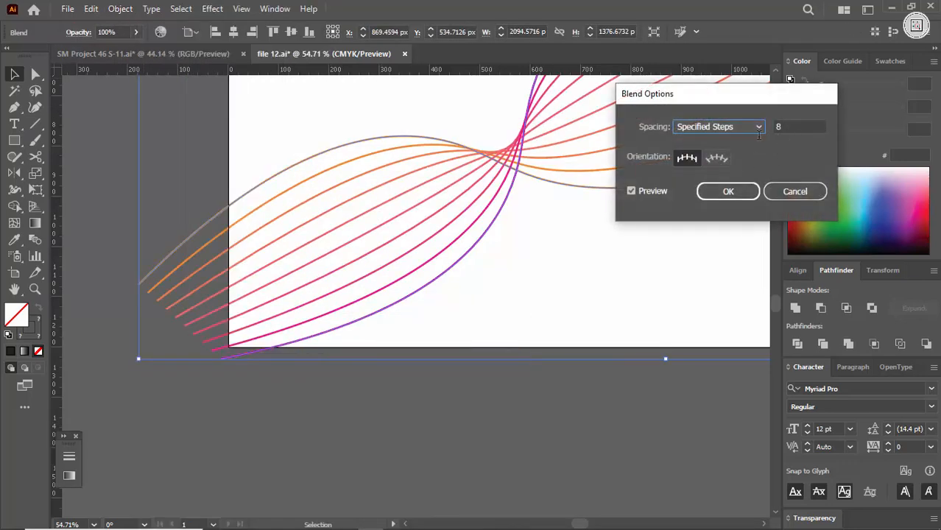
key("Tab")
type("500")
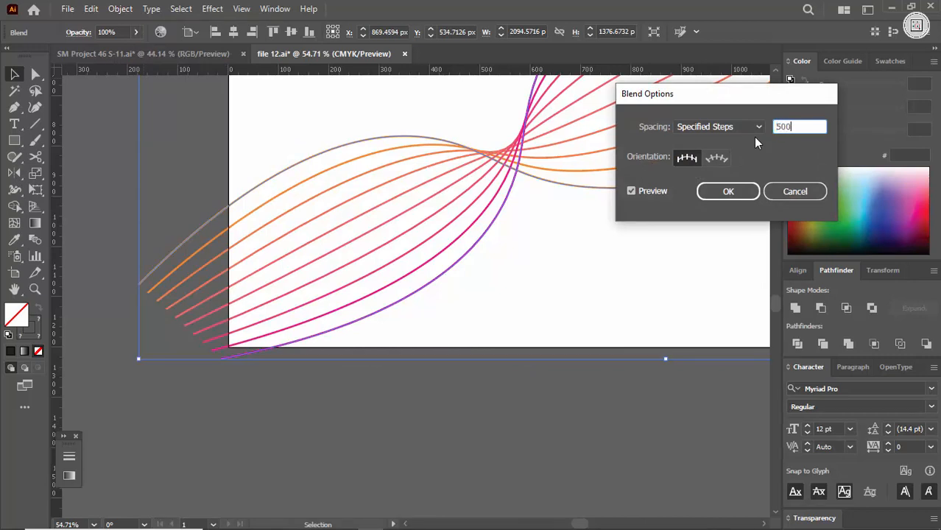
left_click(652, 194)
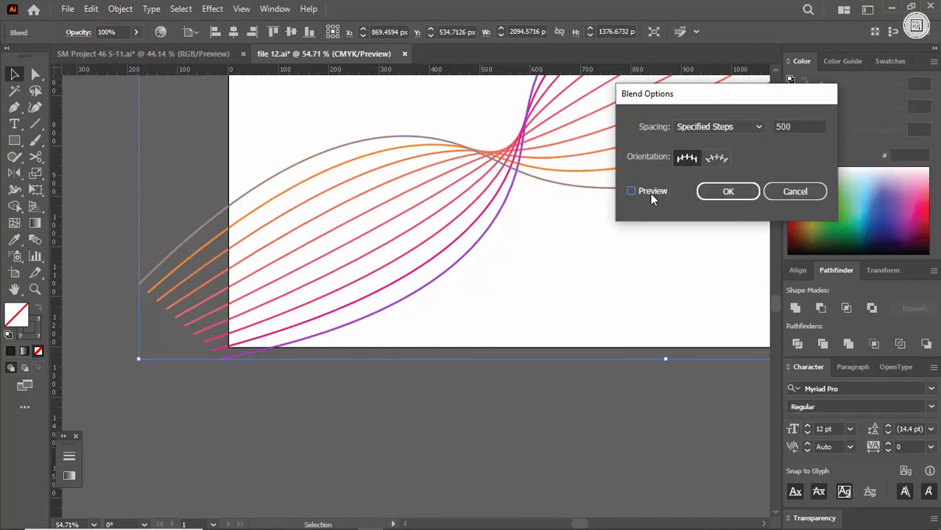
left_click(650, 194)
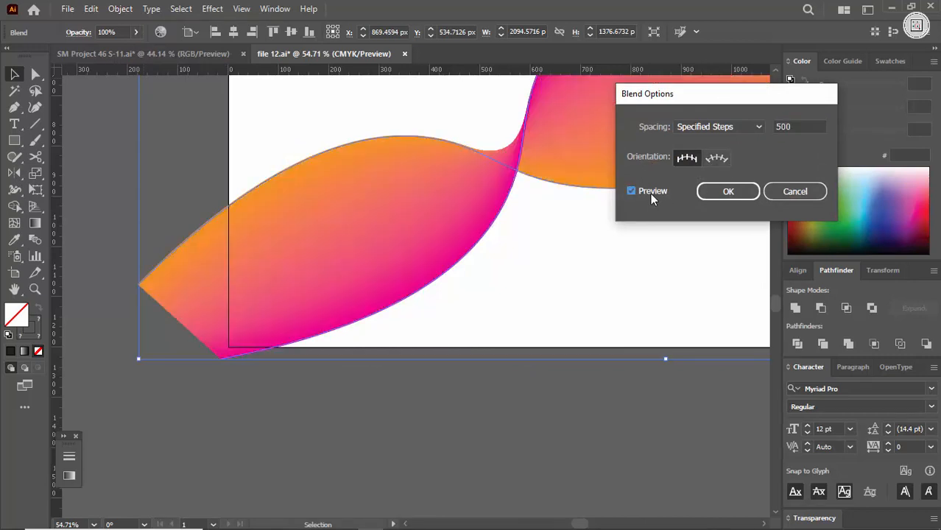
left_click(715, 196)
left_click(615, 271)
Examine the blended ribbon across the artboard at different zoom levels
key("ctrl+space")
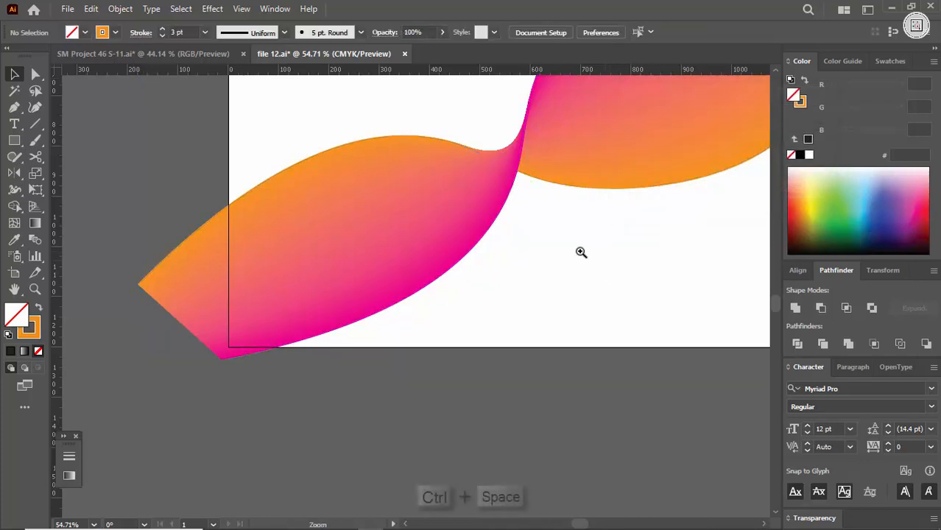
left_click_drag(593, 251, 516, 258)
left_click_drag(613, 288, 475, 332)
mouse_move(562, 294)
left_mouse_down()
mouse_move(515, 242)
mouse_move(604, 276)
mouse_move(511, 244)
mouse_move(570, 277)
mouse_move(538, 281)
mouse_move(569, 286)
left_mouse_up()
left_click_drag(492, 311, 489, 315)
left_click_drag(309, 358, 645, 244)
left_click_drag(379, 303, 227, 373)
left_click_drag(493, 247, 324, 309)
left_click_drag(512, 235, 498, 237)
left_click_drag(532, 206, 571, 291)
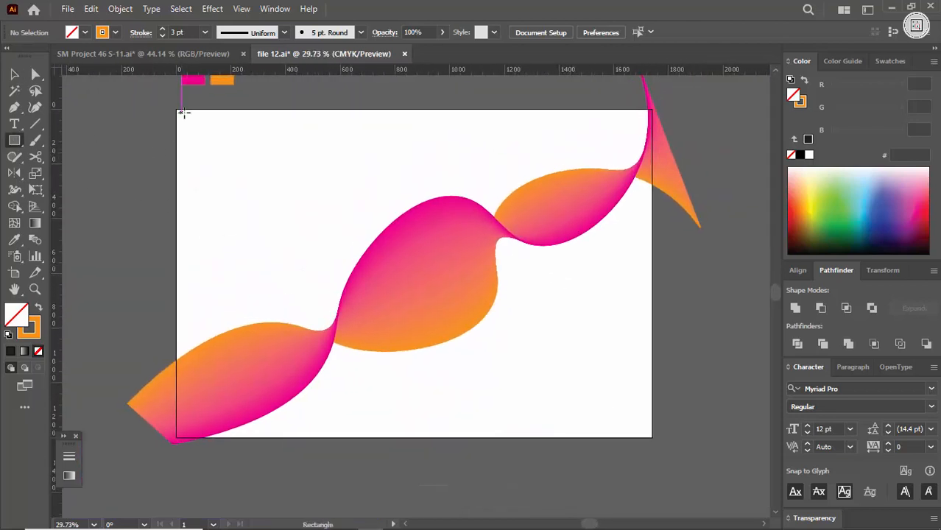
Draw a rectangle covering the whole artboard with a solid orange fill and no stroke
left_click_drag(176, 110, 653, 438)
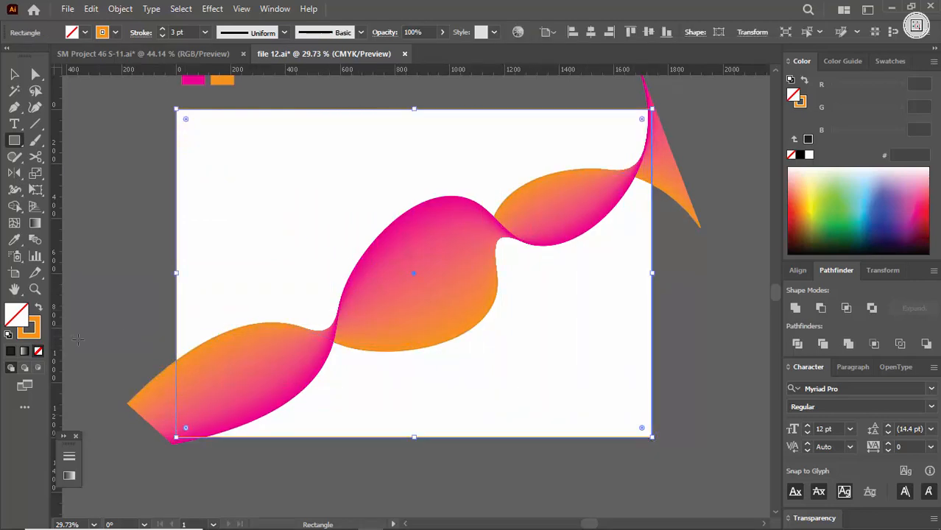
left_click(39, 309)
left_click(38, 352)
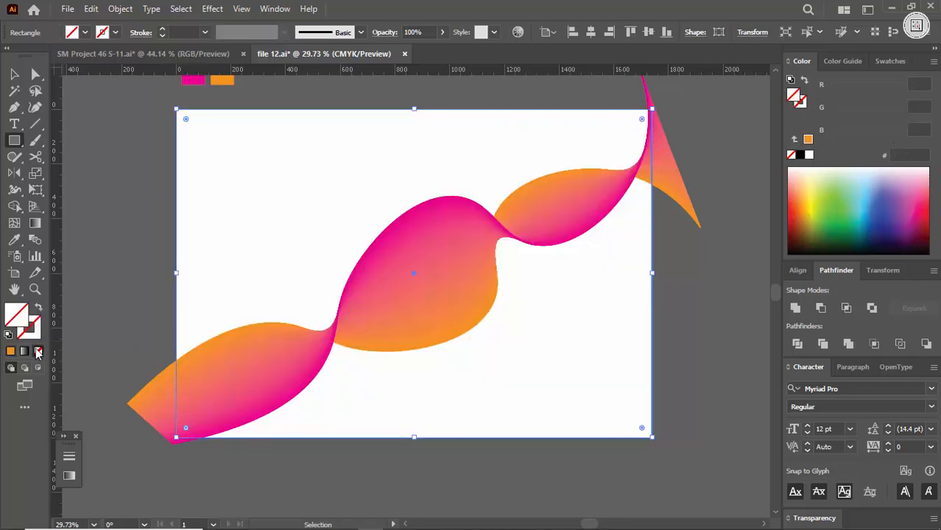
left_click(10, 351)
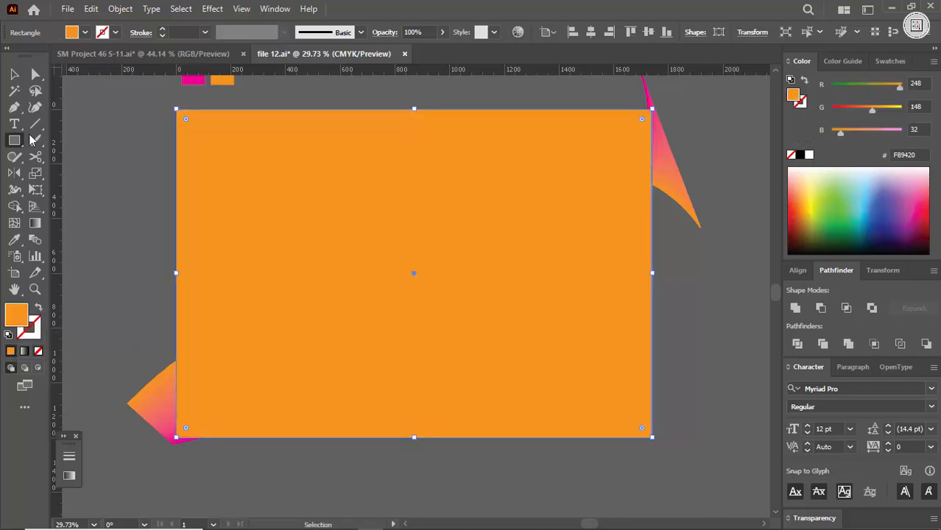
left_click(13, 74)
left_click(74, 177)
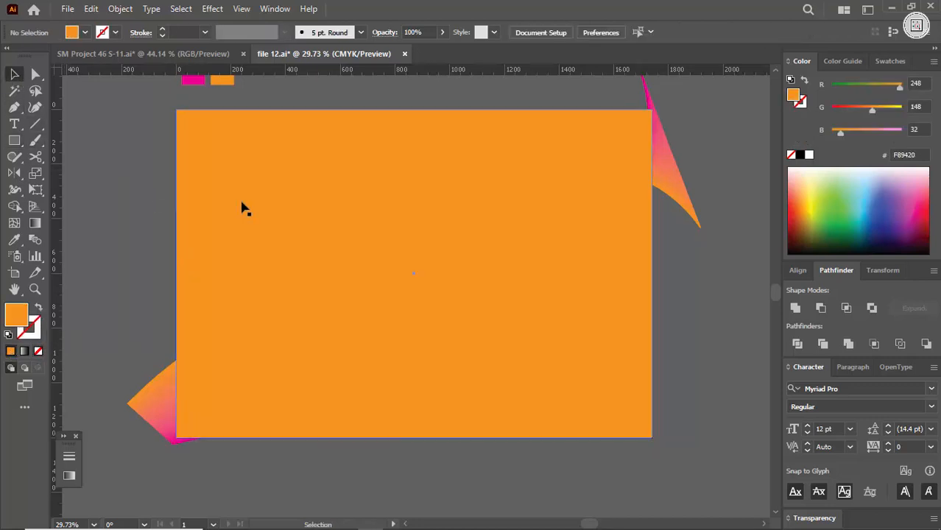
Fill the artboard rectangle with a linear gradient using the sampled magenta and orange swatch colors, reversed to run from orange to magenta
left_click(241, 207)
left_click(25, 352)
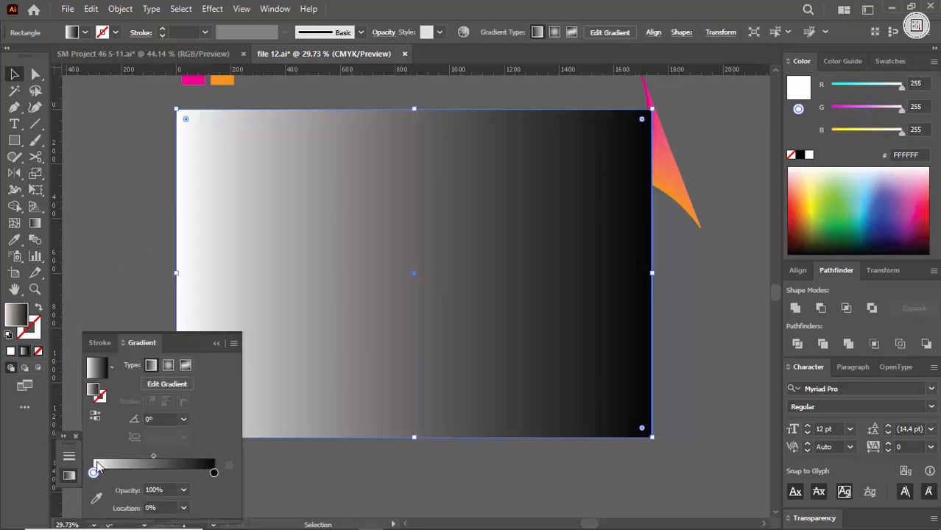
left_click(96, 500)
scroll(266, 249, "up", 1)
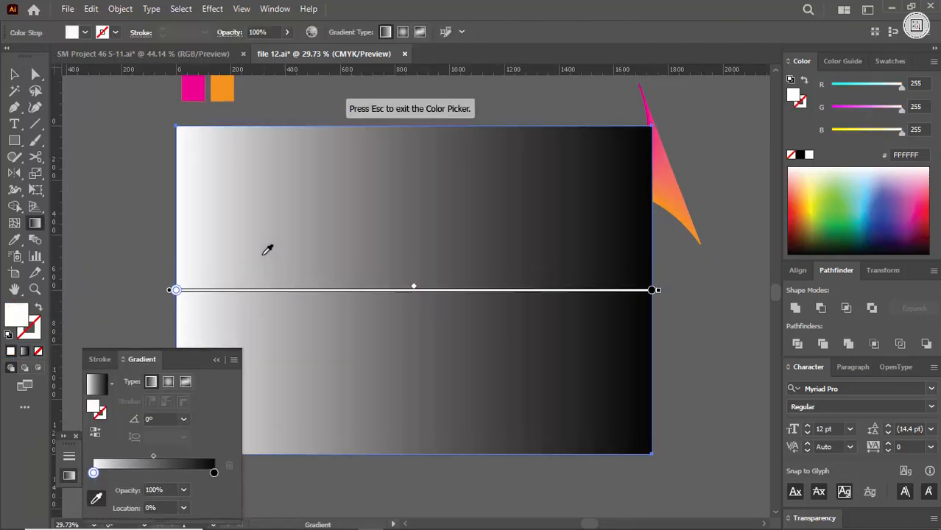
left_click(194, 118)
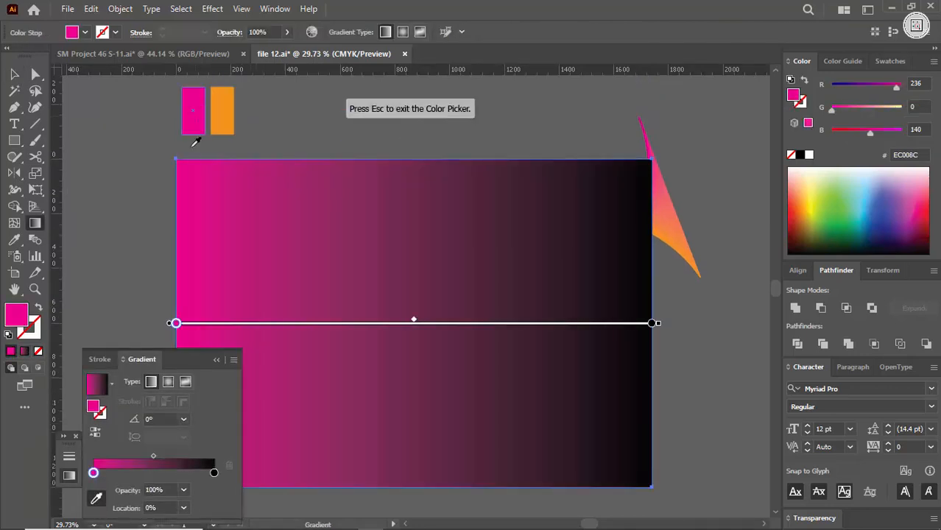
left_click(214, 472)
left_click(227, 110)
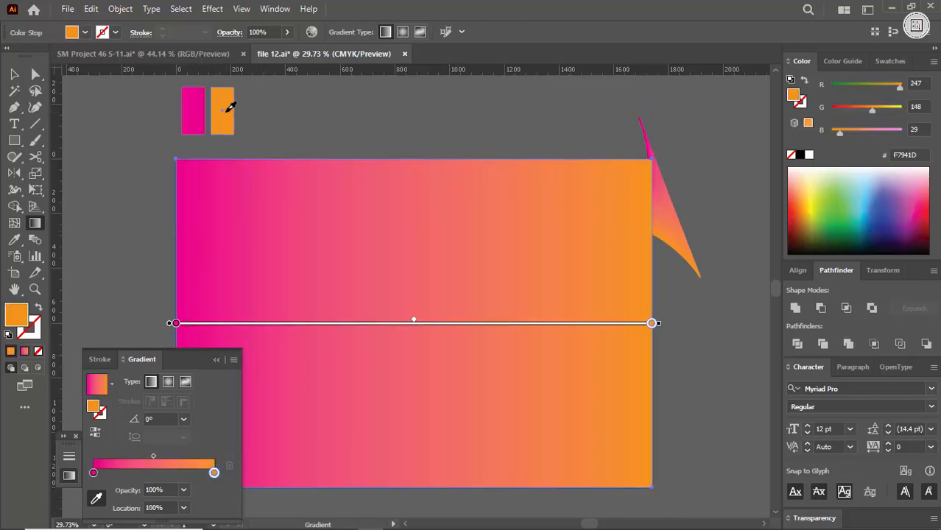
left_click(96, 433)
left_click(214, 360)
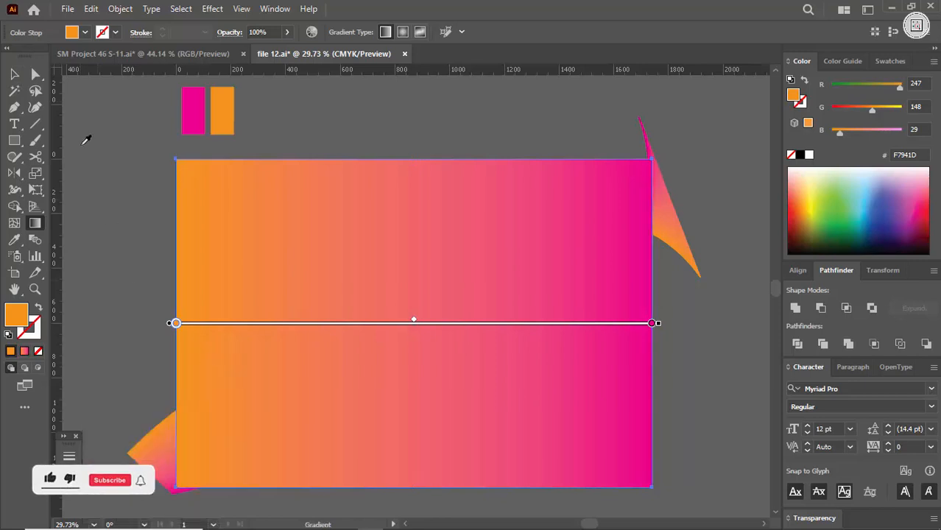
Send the gradient rectangle to the back, behind the blended ribbon
key("v")
right_click(316, 184)
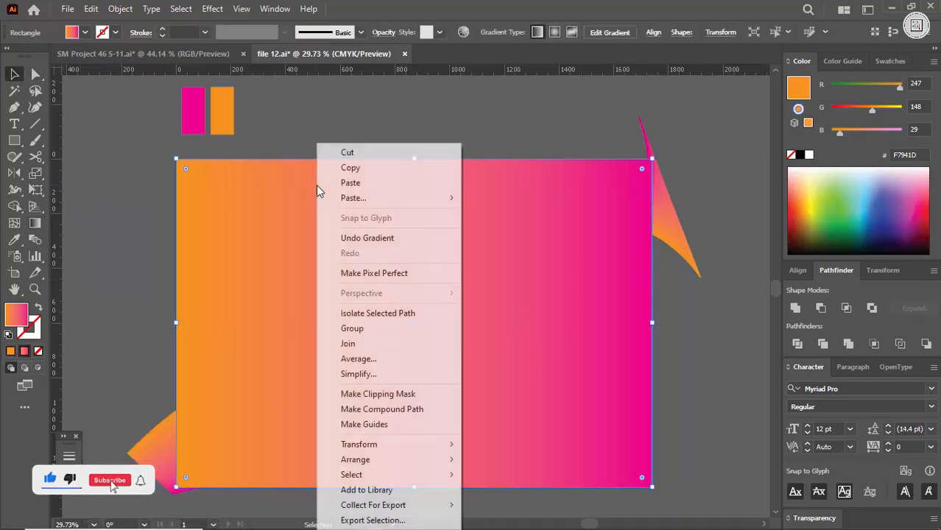
mouse_move(383, 444)
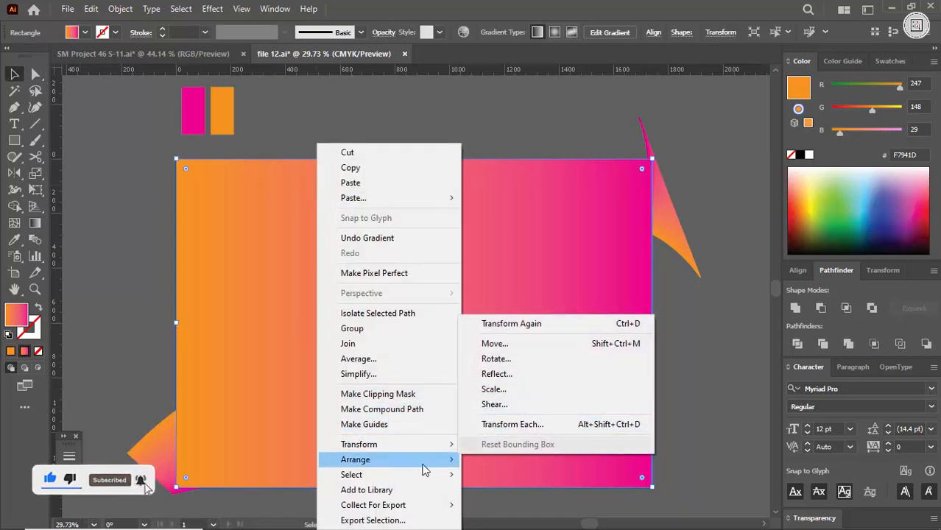
mouse_move(436, 463)
left_click(508, 440)
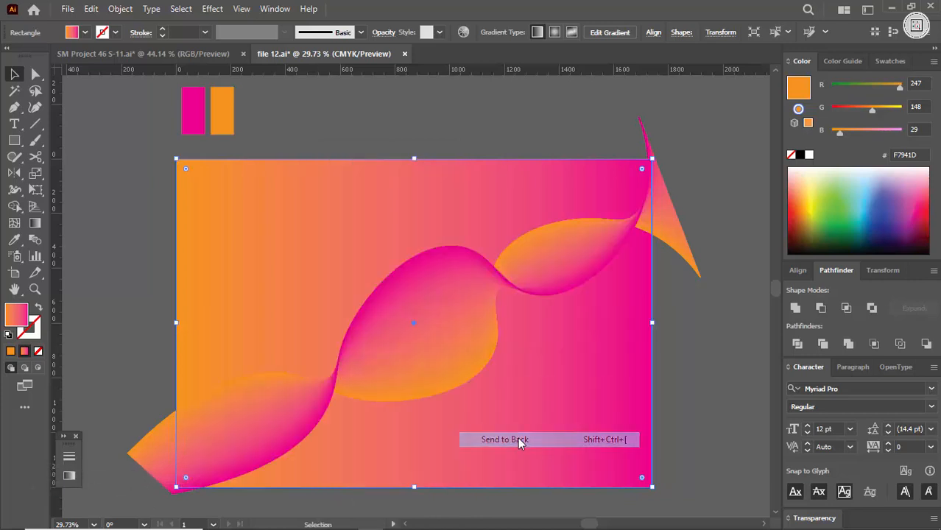
left_click(500, 130)
Lower the opacity of the gradient background rectangle to 68%
key("ctrl+space")
left_click_drag(519, 278, 525, 385)
left_click(523, 379)
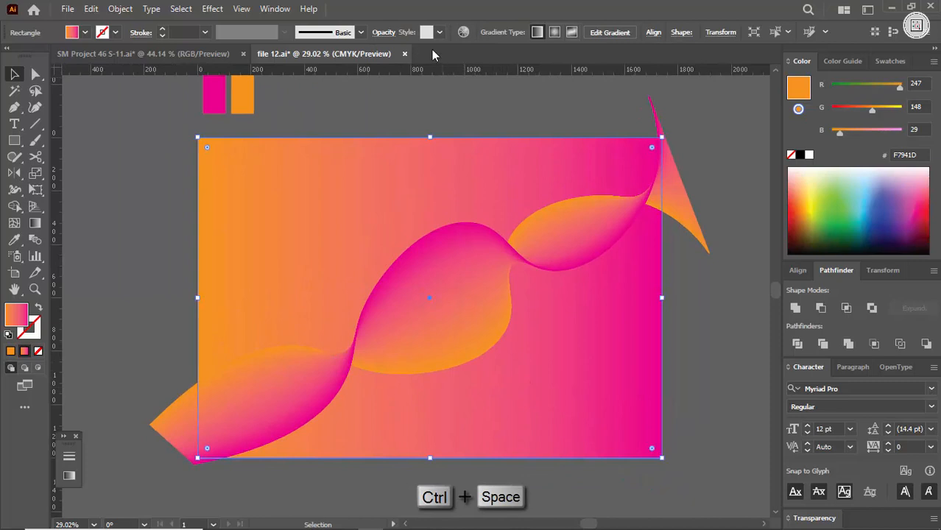
left_click(382, 33)
left_click(374, 56)
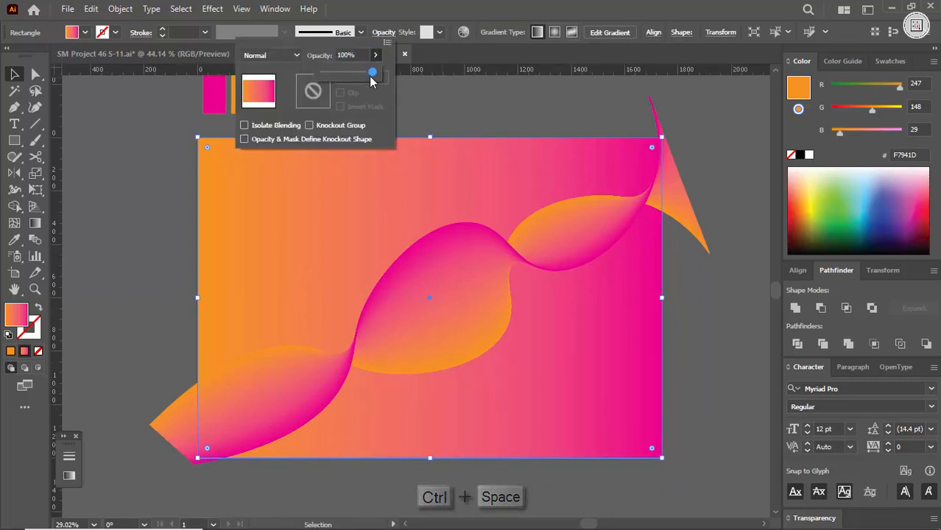
left_click_drag(374, 74, 358, 82)
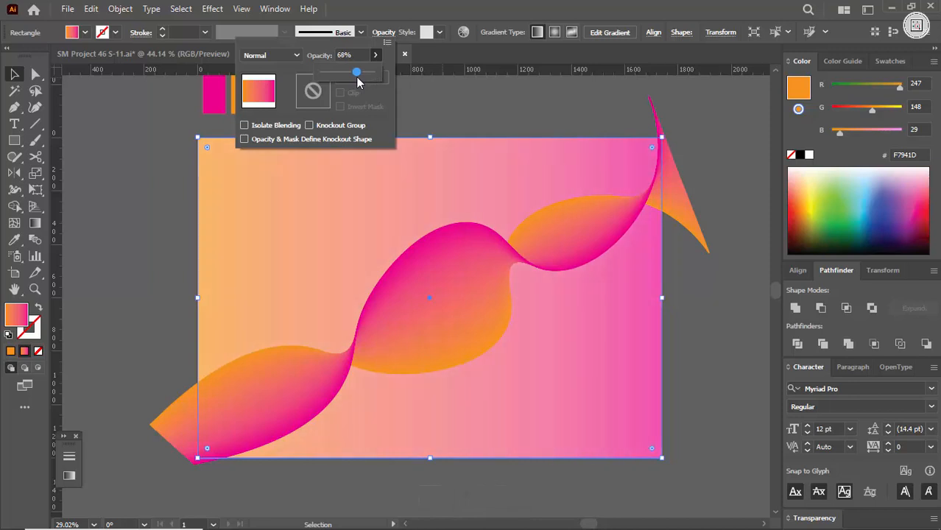
left_click(525, 85)
left_click(525, 96)
left_click(520, 100)
left_click(361, 196)
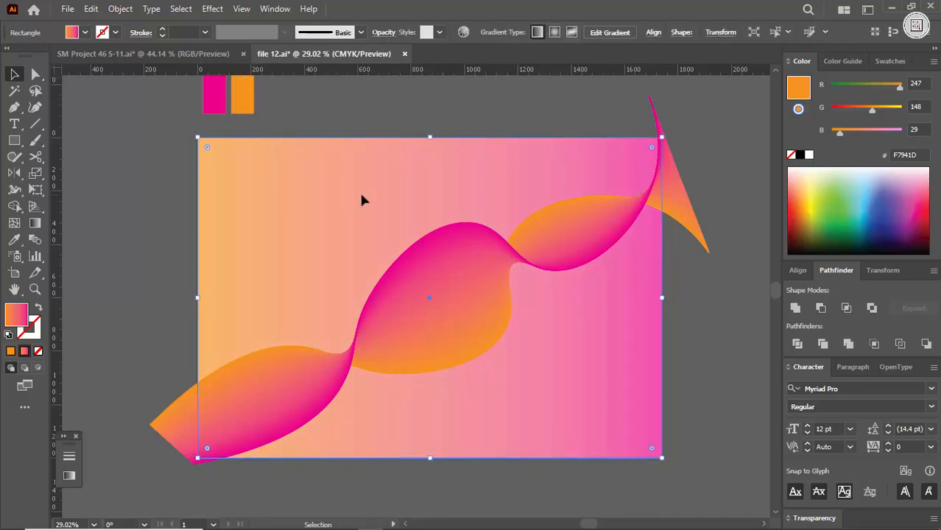
Copy the gradient background rectangle and paste the duplicate in front of it
left_click(90, 9)
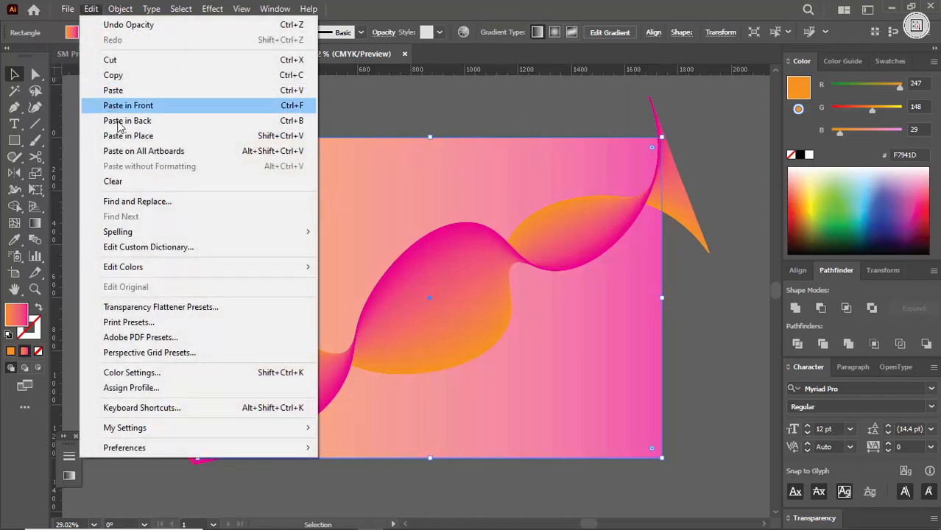
left_click(134, 76)
left_click(90, 9)
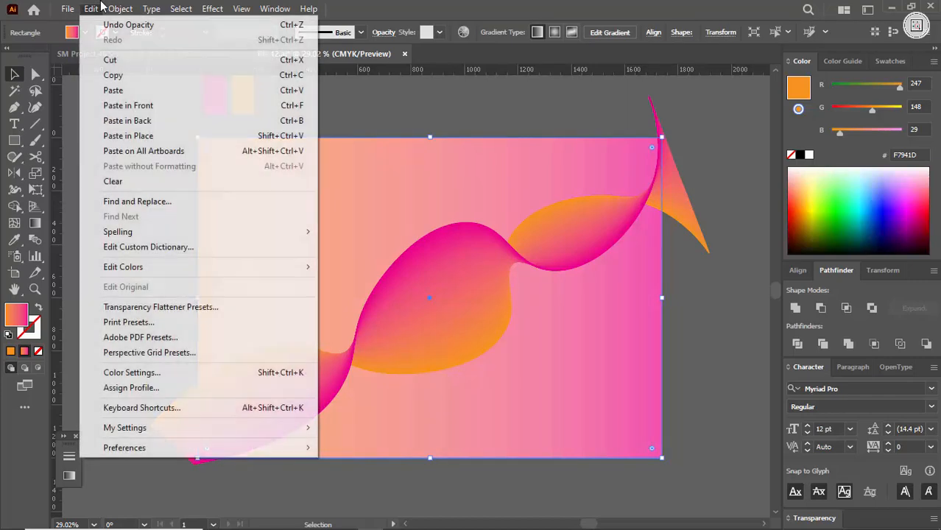
left_click(140, 107)
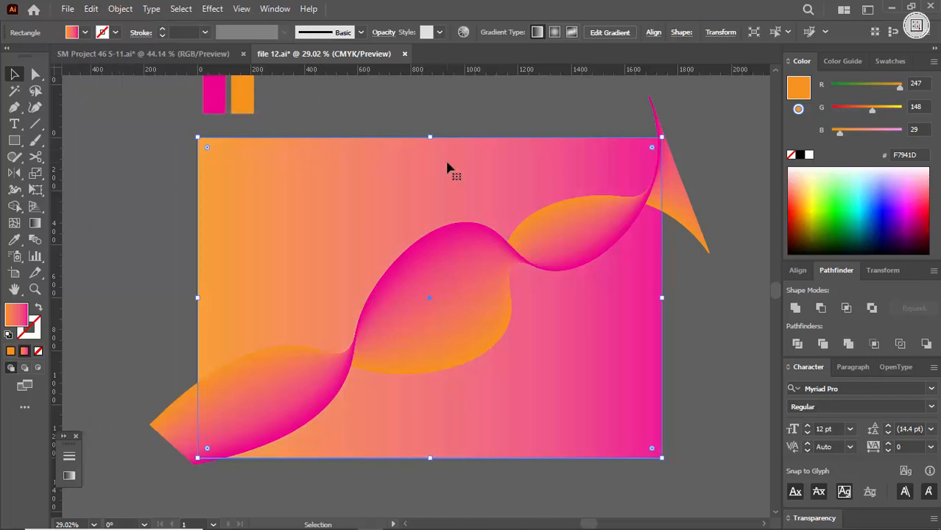
Bring the duplicate rectangle to the front of the stacking order, above the blended ribbon
right_click(449, 165)
mouse_move(534, 461)
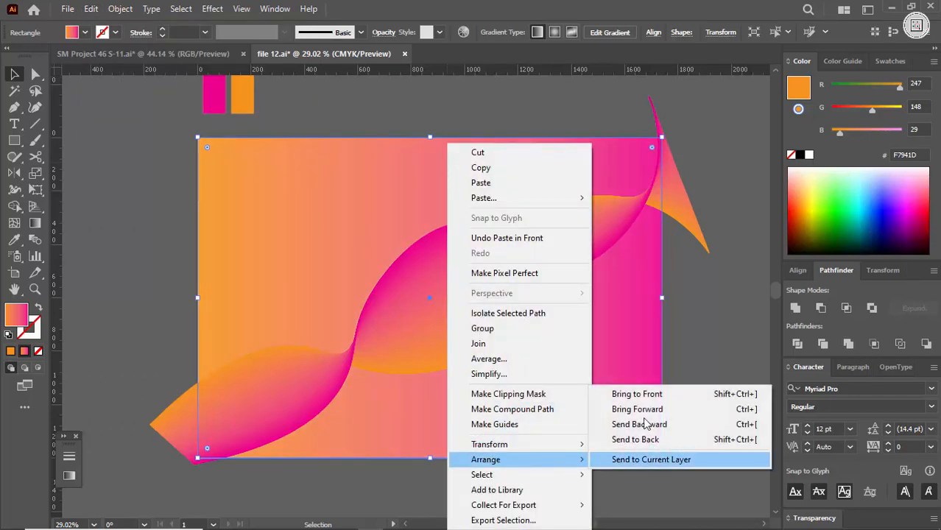
left_click(651, 394)
left_click(176, 152)
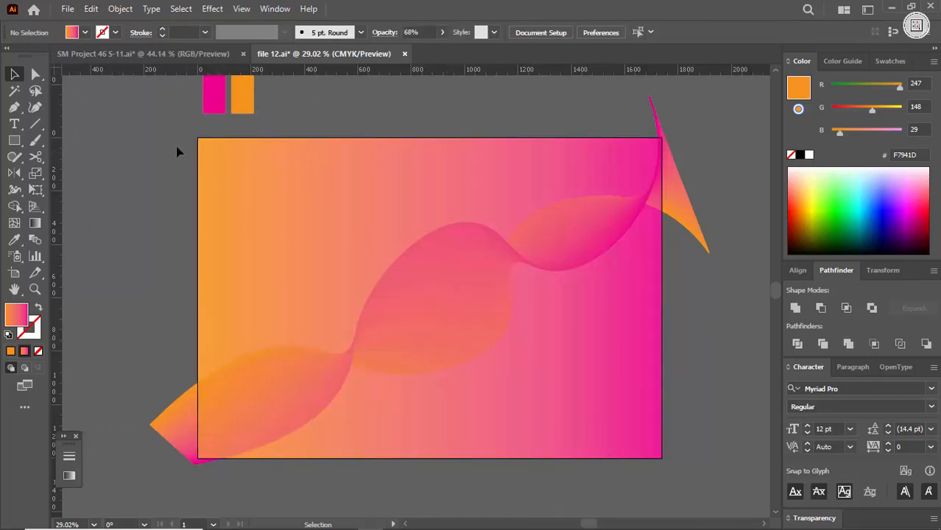
Select both rectangles and the blend, and make a clipping mask that trims the artwork to the artboard
left_click_drag(700, 482, 561, 400)
right_click(445, 199)
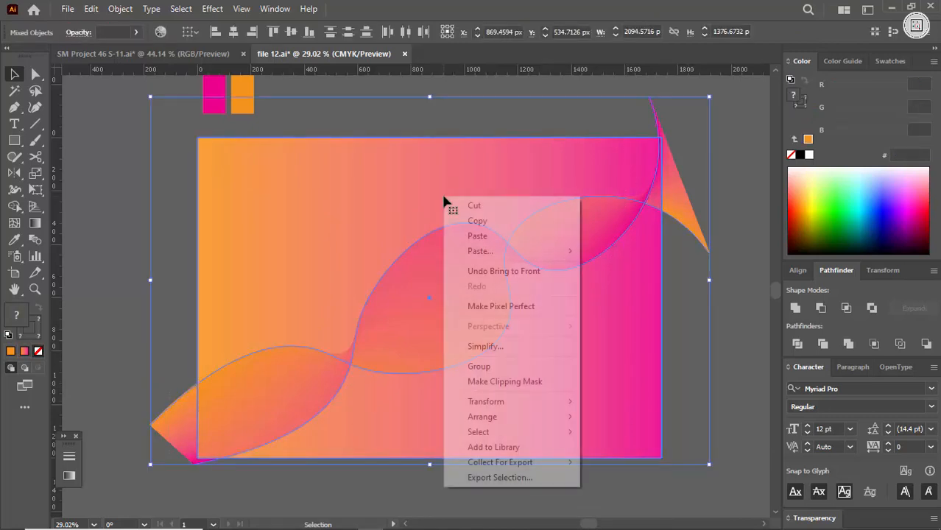
left_click(504, 382)
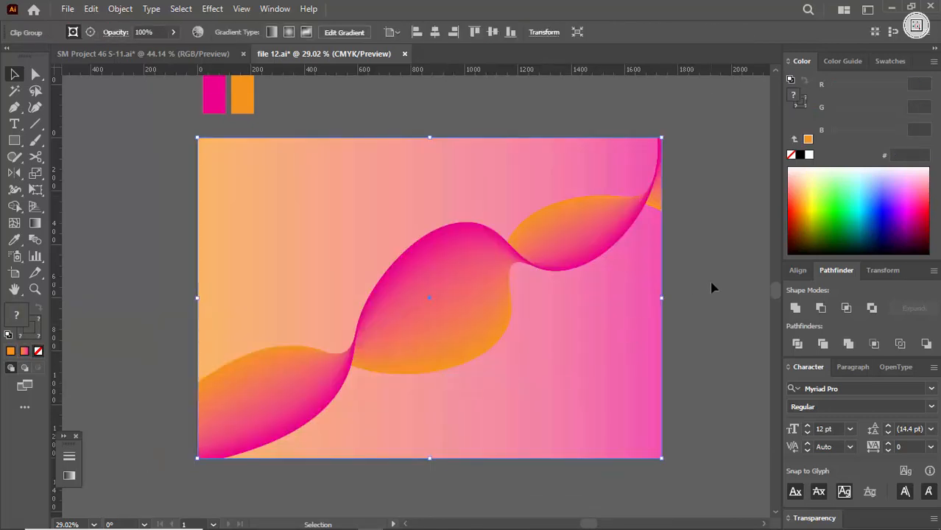
left_click(675, 280)
Examine the clipped artwork up close and in full-screen mode
key("ctrl+space")
left_click_drag(675, 279, 685, 369)
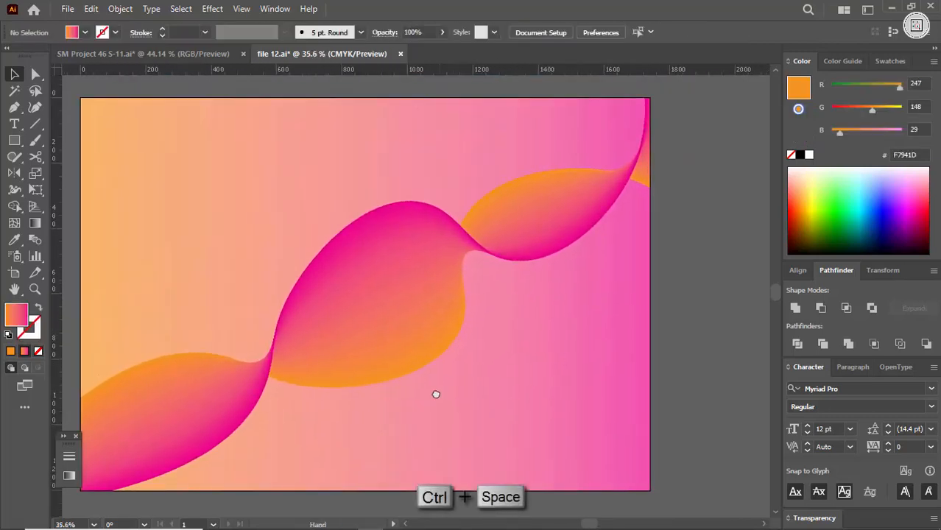
left_click_drag(434, 393, 148, 248)
left_click_drag(382, 210, 629, 205)
left_click_drag(602, 205, 302, 291)
left_click_drag(398, 313, 503, 297)
key("f")
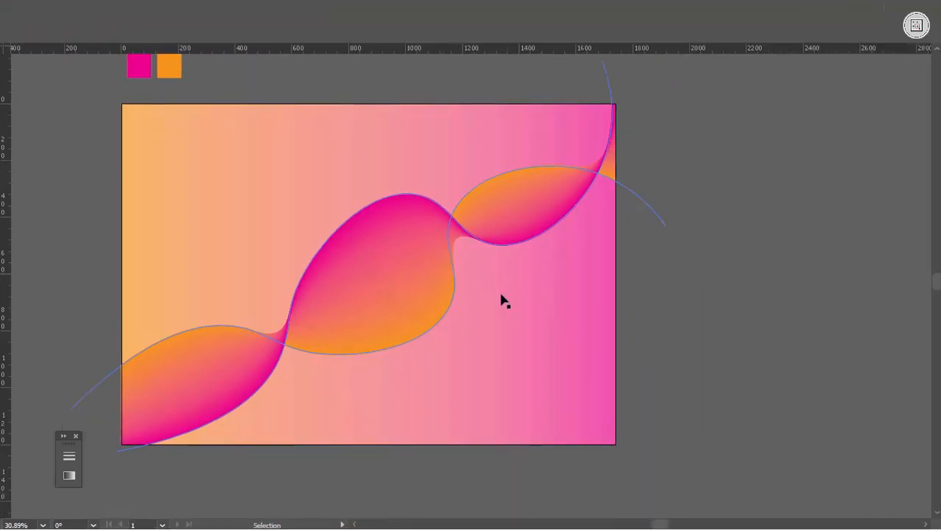
left_click_drag(358, 168, 489, 236)
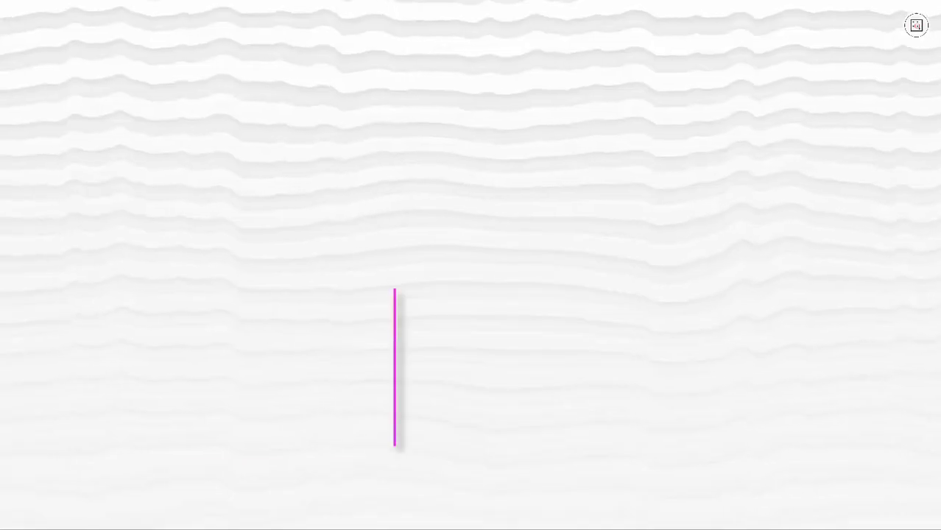